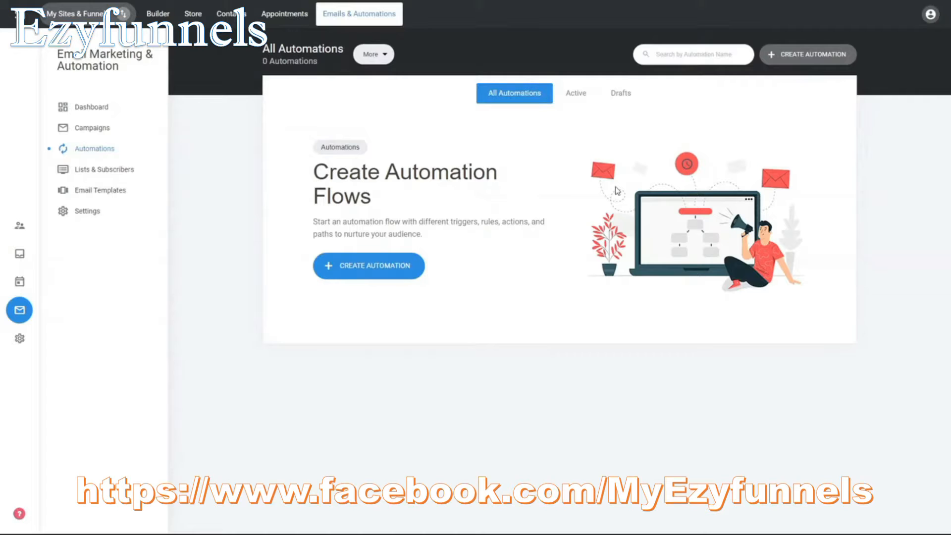
# Step: Review the subscribers, their import, export and delete options, and the existing subscriber lists
pyautogui.click(125, 173)
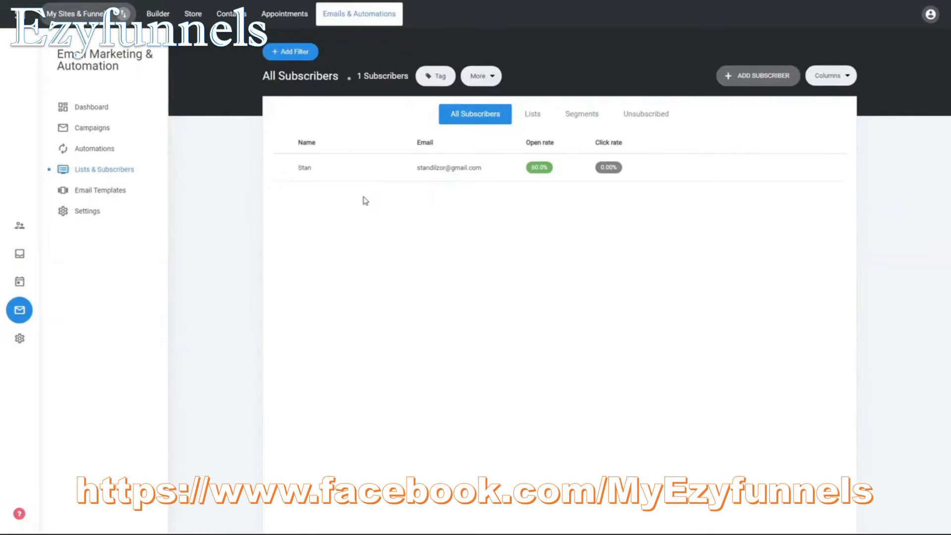
pyautogui.click(482, 77)
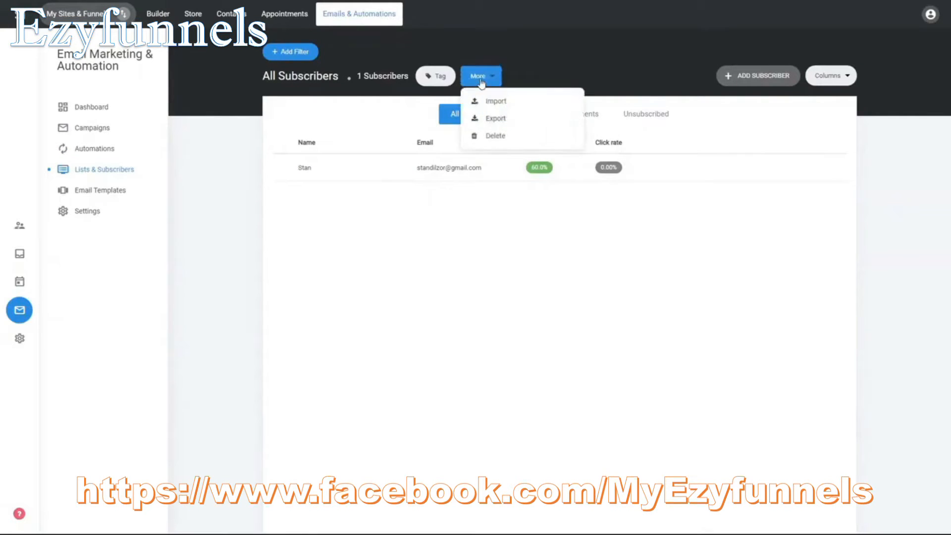
pyautogui.click(466, 265)
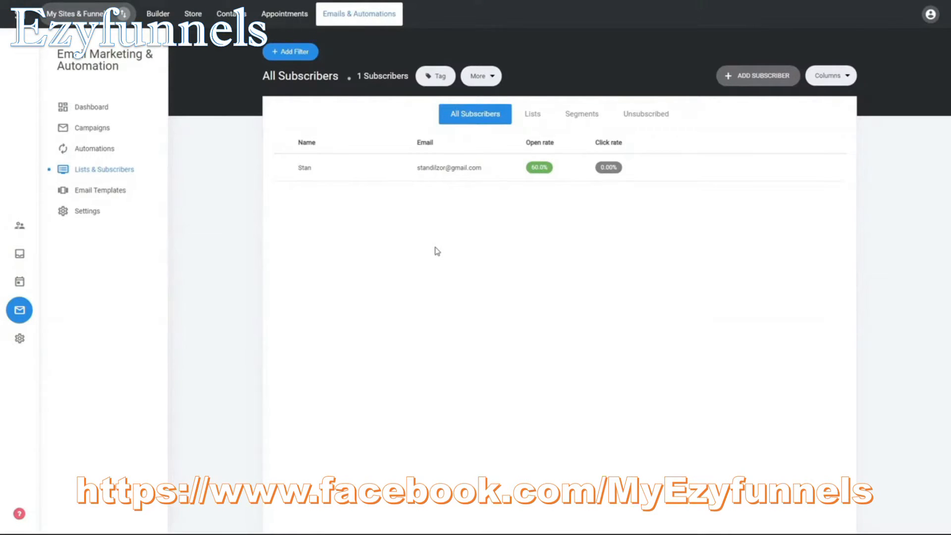
pyautogui.click(532, 113)
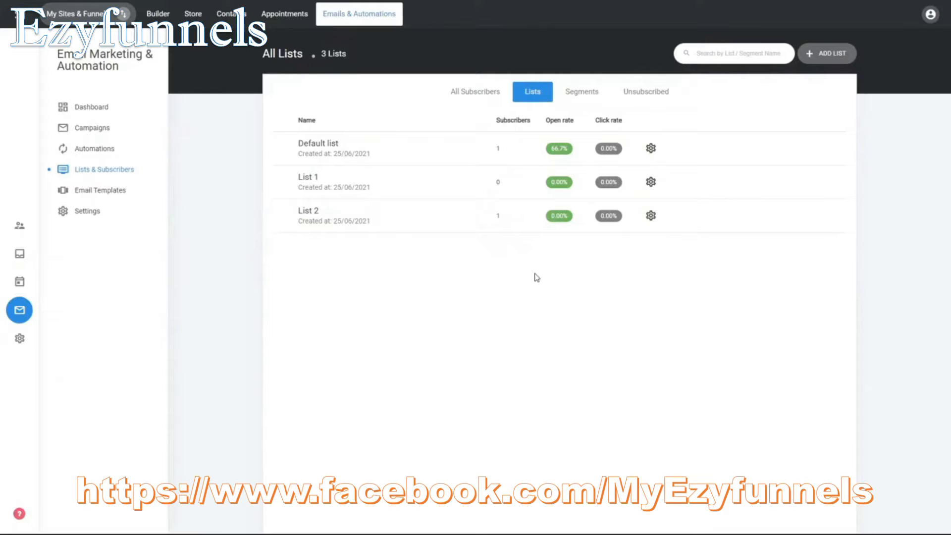
pyautogui.click(473, 92)
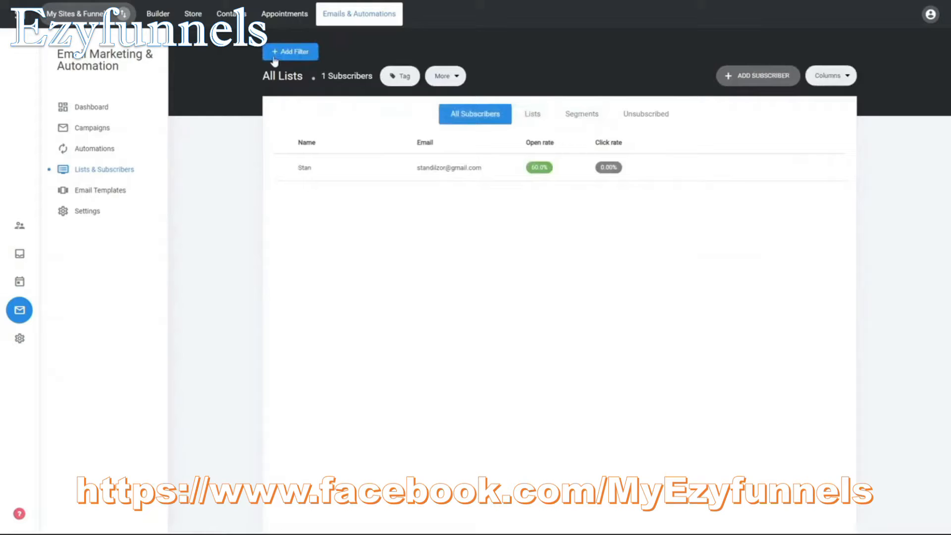
# Step: Browse the system email templates filtered by the Appointment category and by the E-Commerce category
pyautogui.click(115, 193)
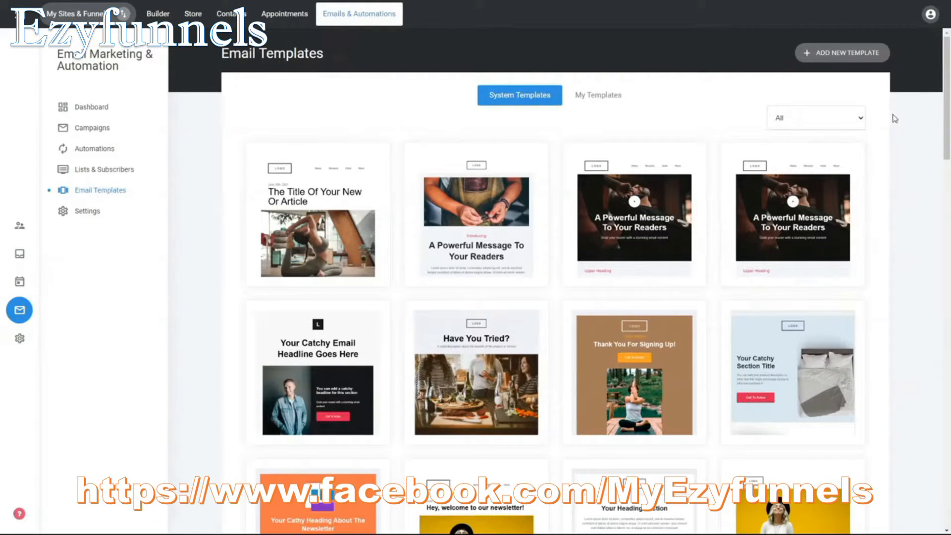
pyautogui.click(821, 146)
pyautogui.click(826, 124)
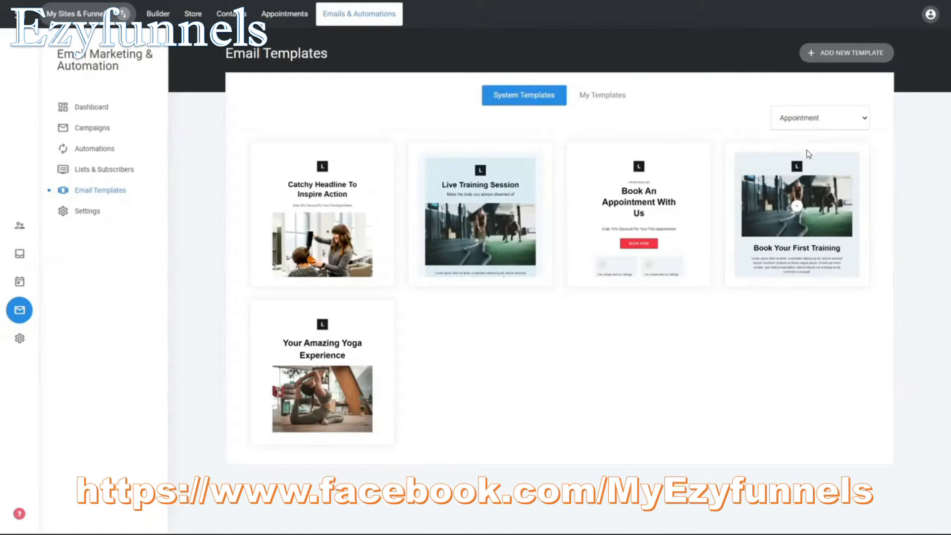
pyautogui.click(807, 150)
pyautogui.scroll(-2, 822, 159)
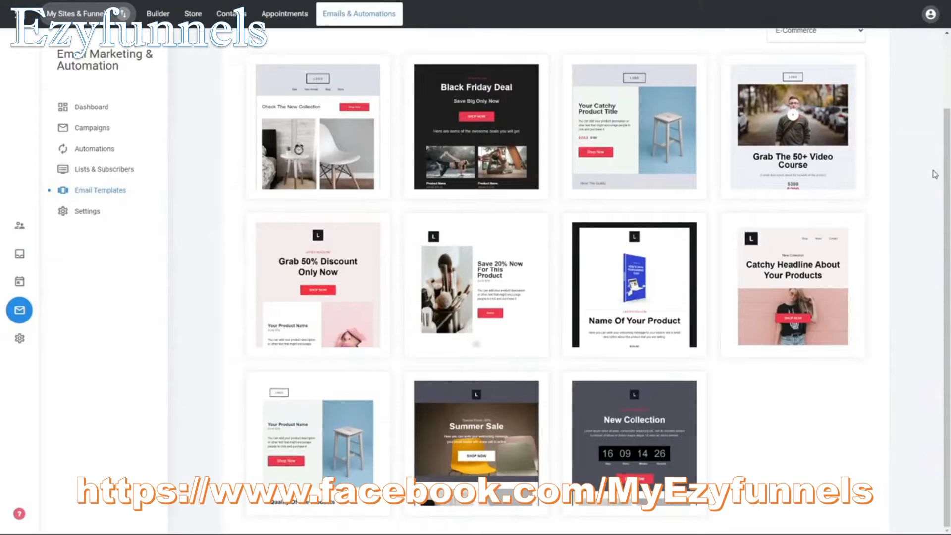
# Step: Preview the "Check The New Collection" template in full and in its mobile layout, and close the preview
pyautogui.click(354, 144)
pyautogui.scroll(-6, 558, 148)
pyautogui.scroll(6, 560, 149)
pyautogui.click(547, 20)
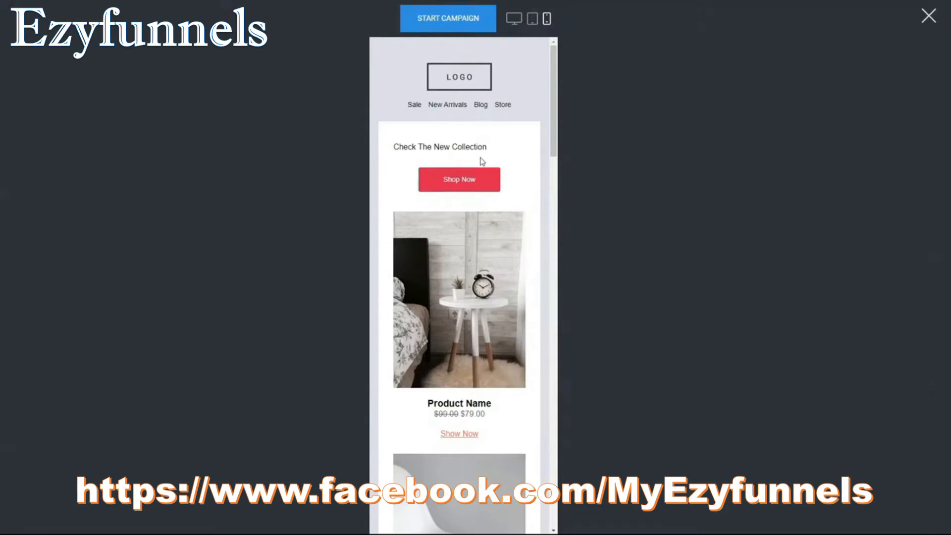
pyautogui.click(930, 15)
# Step: Check the available actions for the "Black Friday Deal" template and open the email settings with verified domains and default sender details
pyautogui.scroll(2, 735, 270)
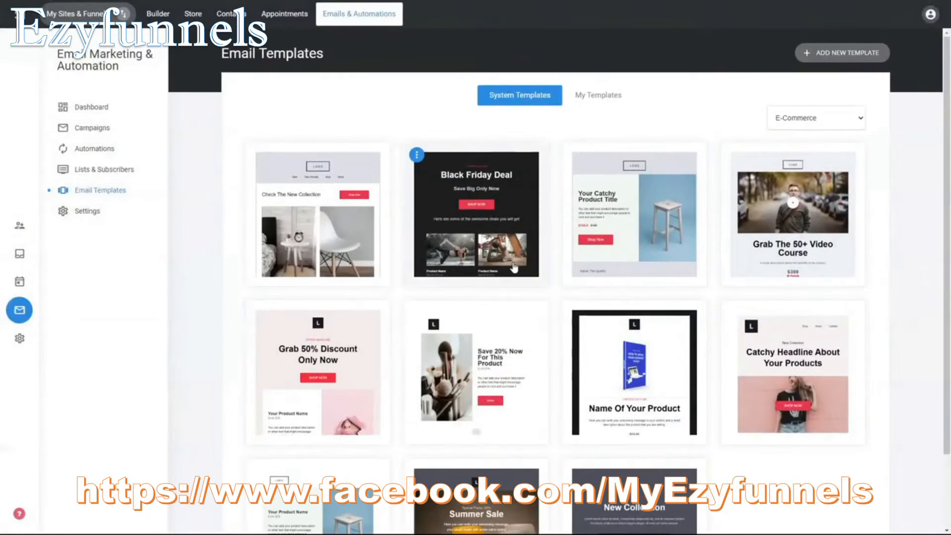
pyautogui.click(417, 155)
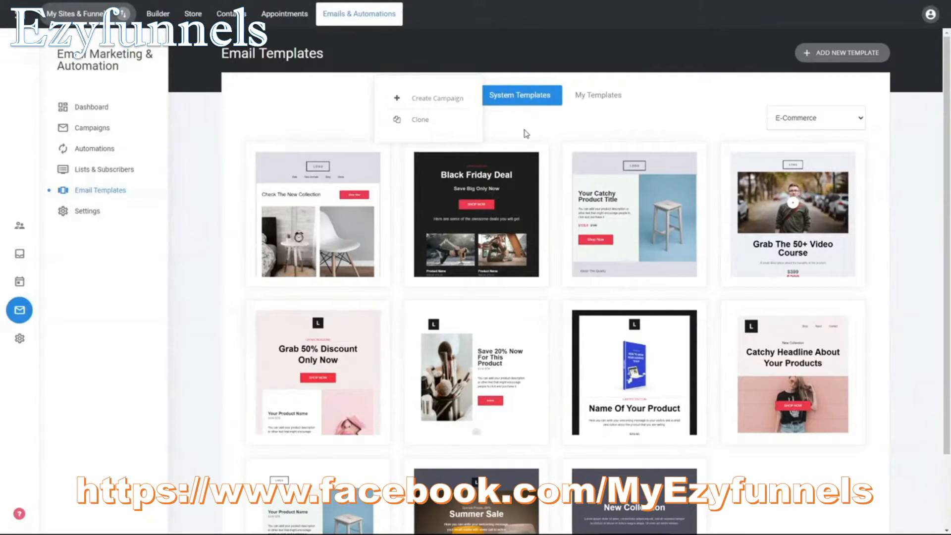
pyautogui.click(531, 136)
pyautogui.click(95, 218)
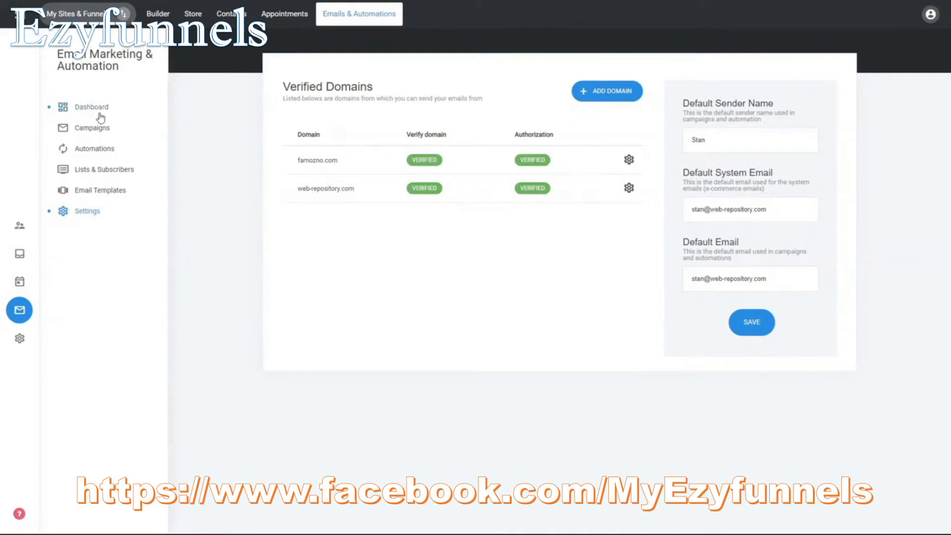
# Step: Start a new email campaign and continue past its name to the campaign type
pyautogui.click(98, 130)
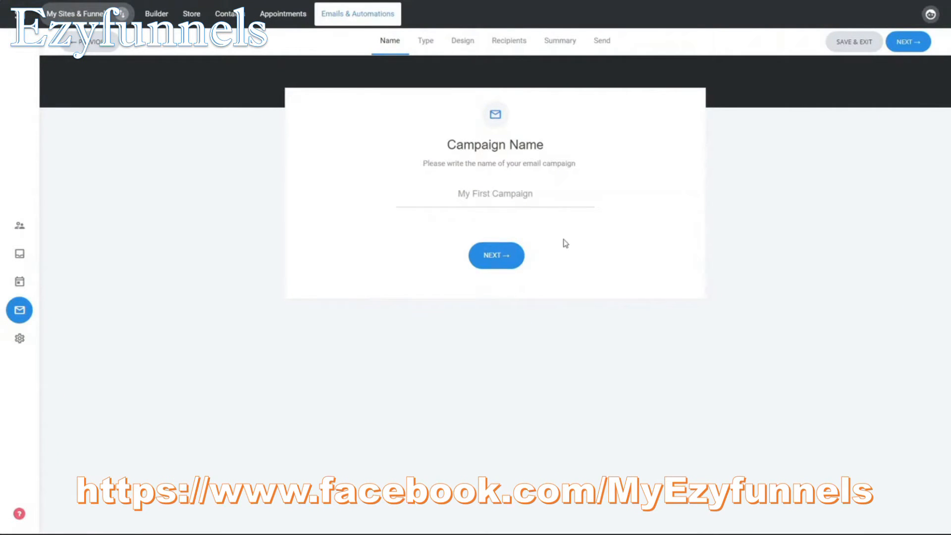
pyautogui.click(504, 264)
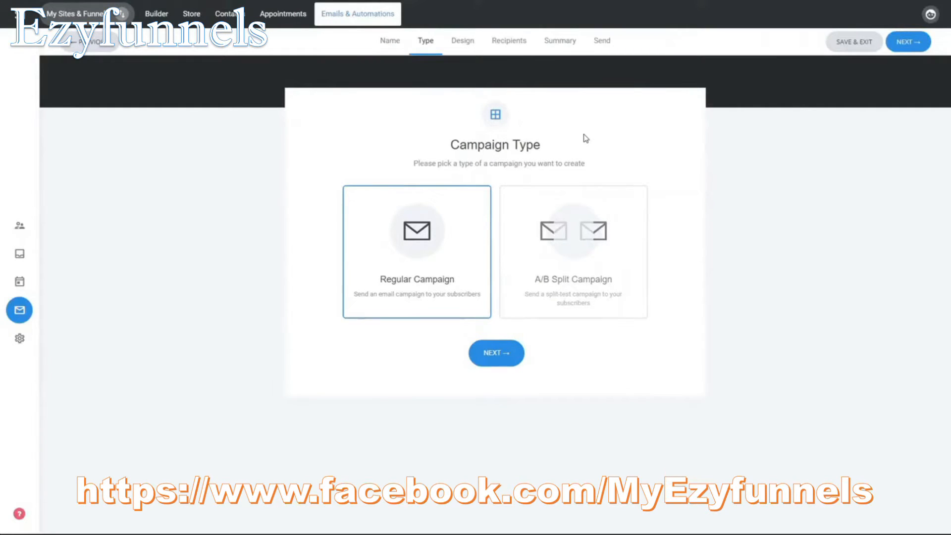
# Step: Review the A/B Split Campaign options, set the type back to Regular Campaign and continue to the email design
pyautogui.click(545, 262)
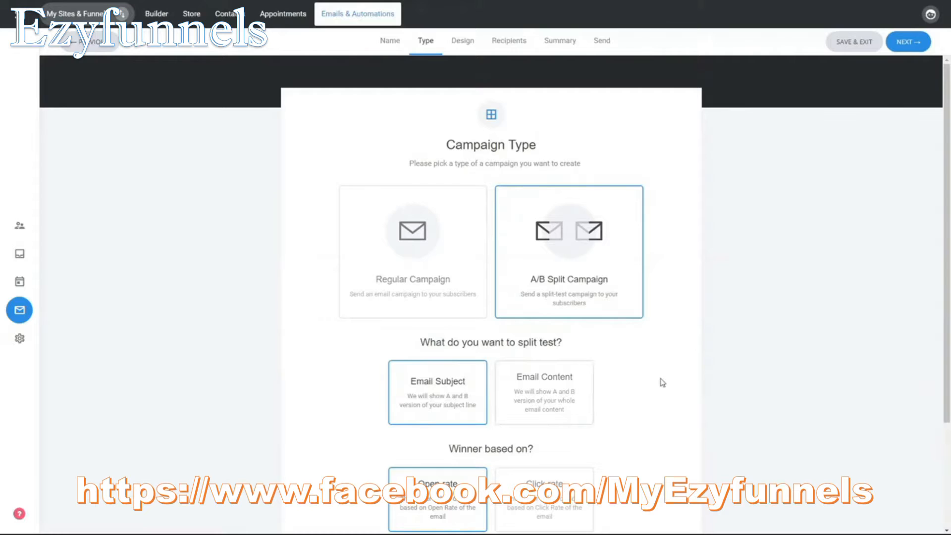
pyautogui.scroll(-1, 662, 382)
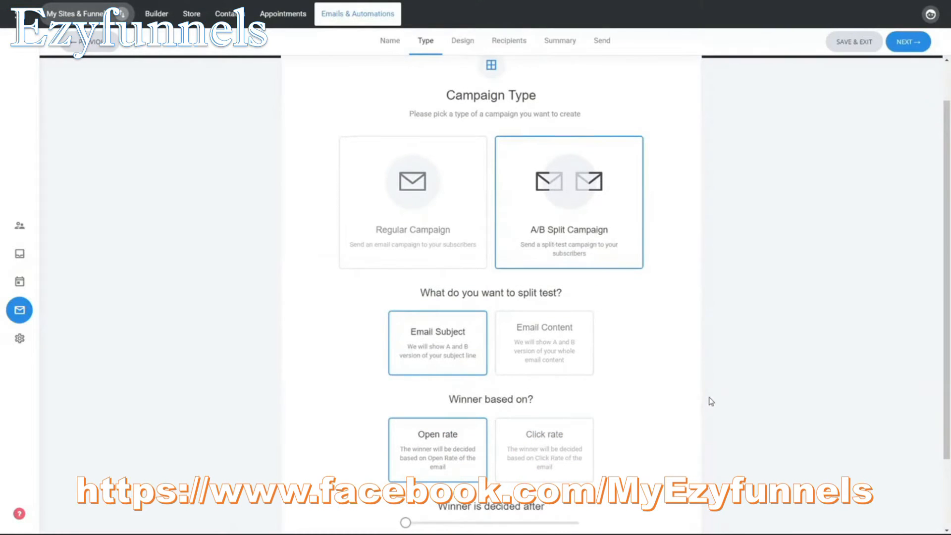
pyautogui.scroll(1, 703, 396)
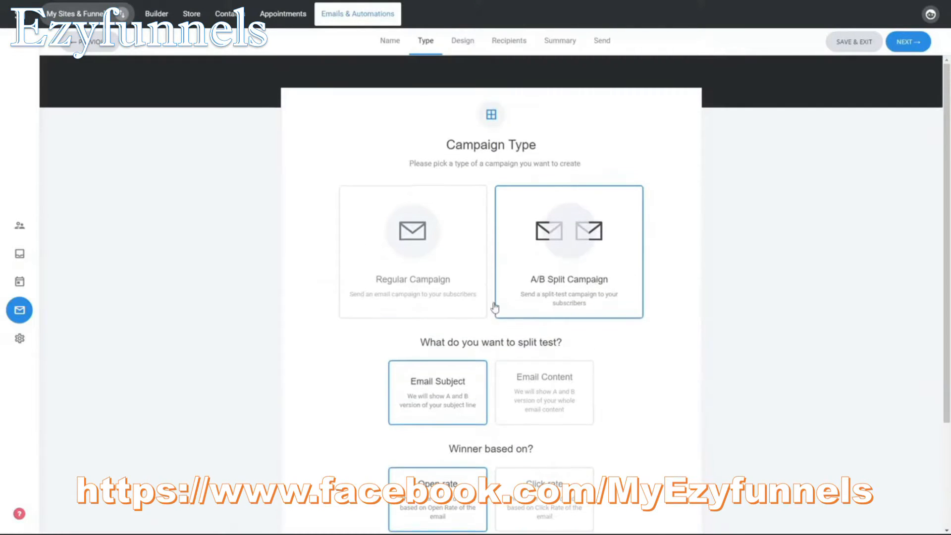
pyautogui.click(421, 272)
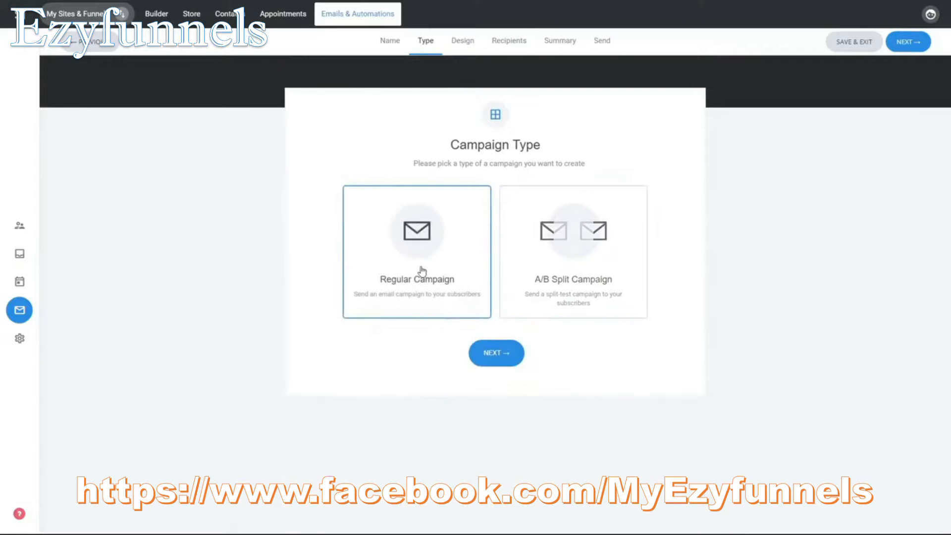
pyautogui.click(506, 357)
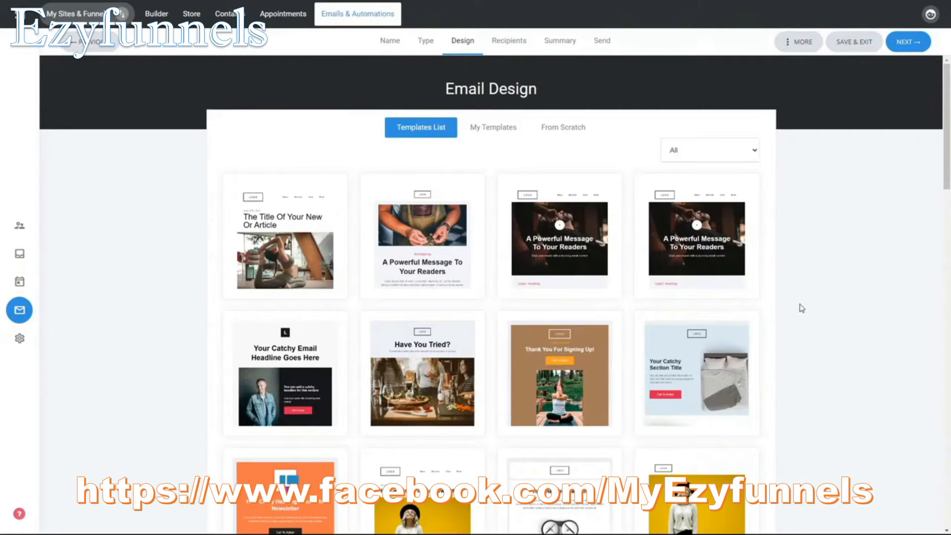
# Step: Browse the template list and choose the "Your Catchy Email Headline Goes Here" template for the campaign
pyautogui.scroll(-5, 803, 307)
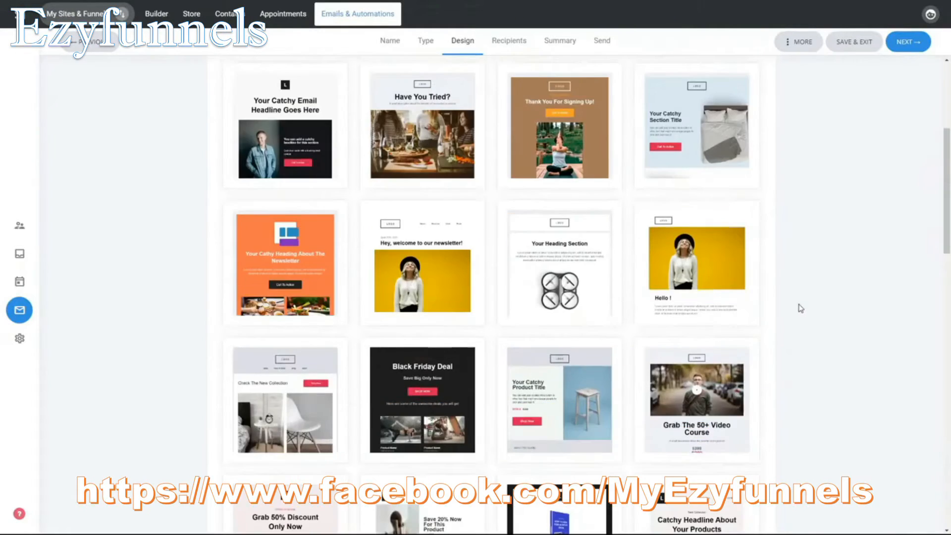
pyautogui.scroll(-3, 802, 308)
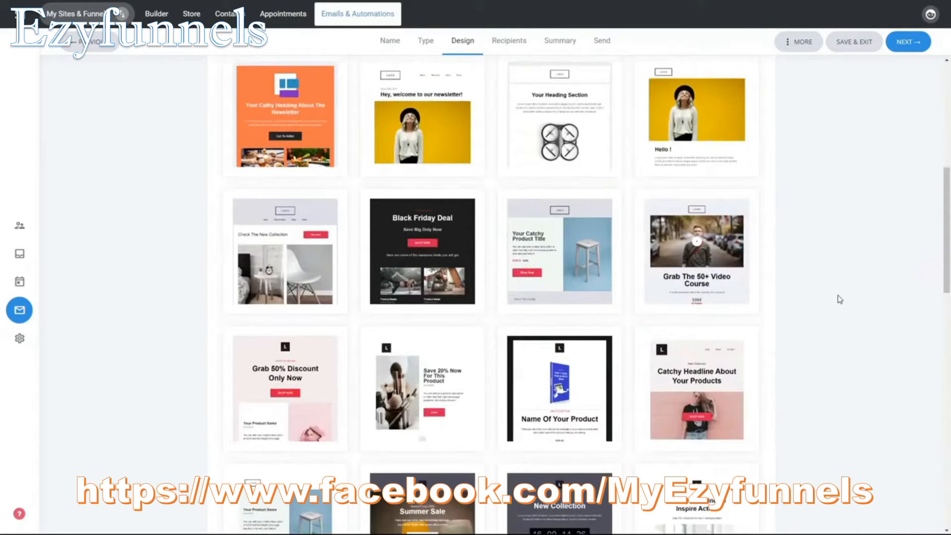
pyautogui.scroll(-6, 792, 284)
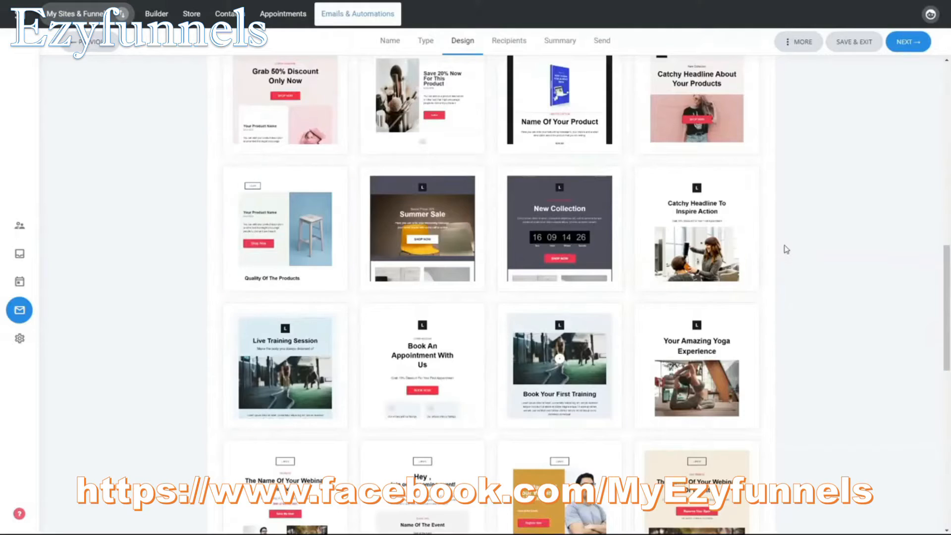
pyautogui.scroll(-10, 786, 250)
pyautogui.scroll(12, 787, 249)
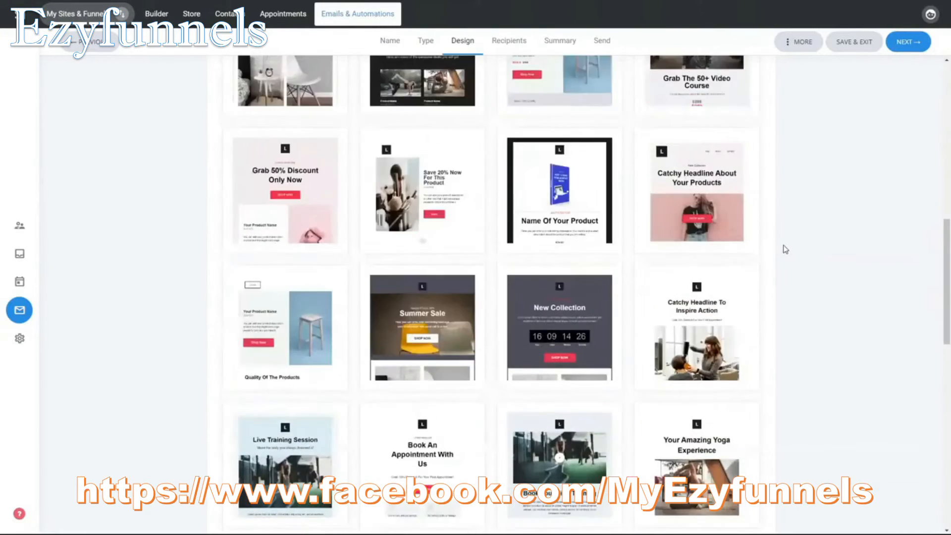
pyautogui.scroll(6, 786, 250)
pyautogui.scroll(5, 786, 249)
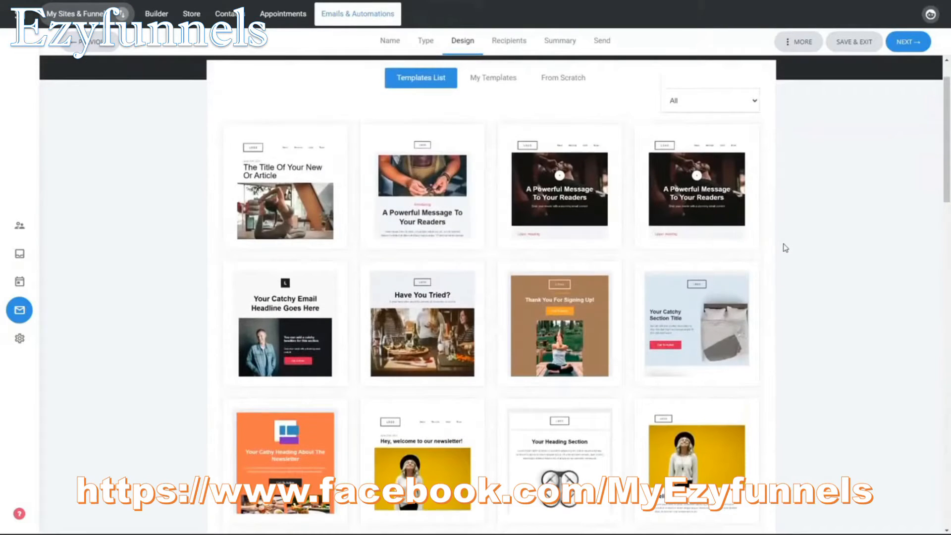
pyautogui.click(310, 319)
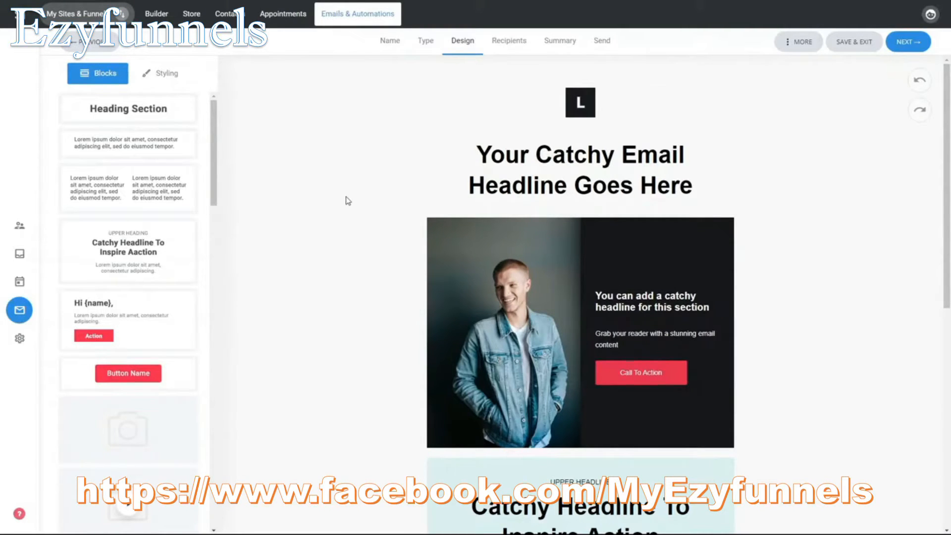
# Step: Tighten the spacing above and below the "Your Catchy Email Headline Goes Here" heading block
pyautogui.click(614, 208)
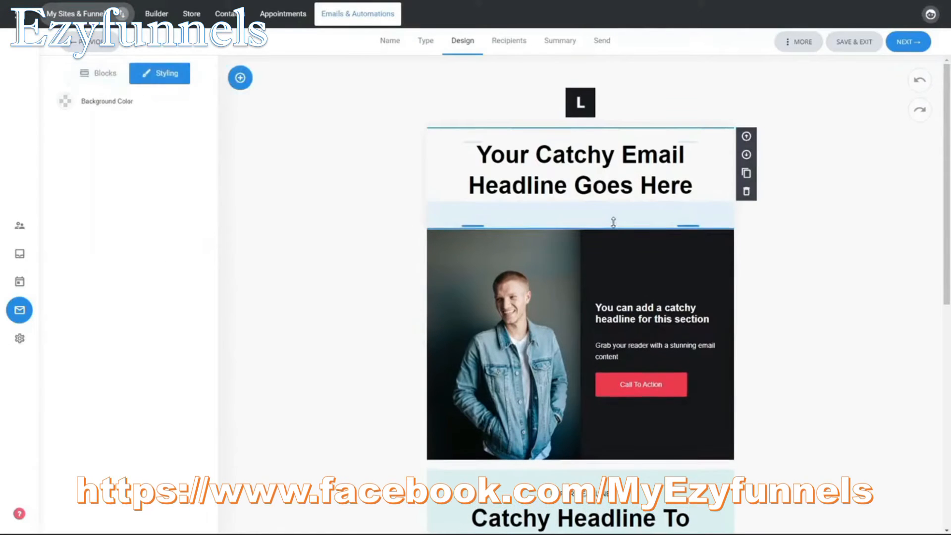
pyautogui.moveTo(614, 141); pyautogui.dragTo(616, 141)
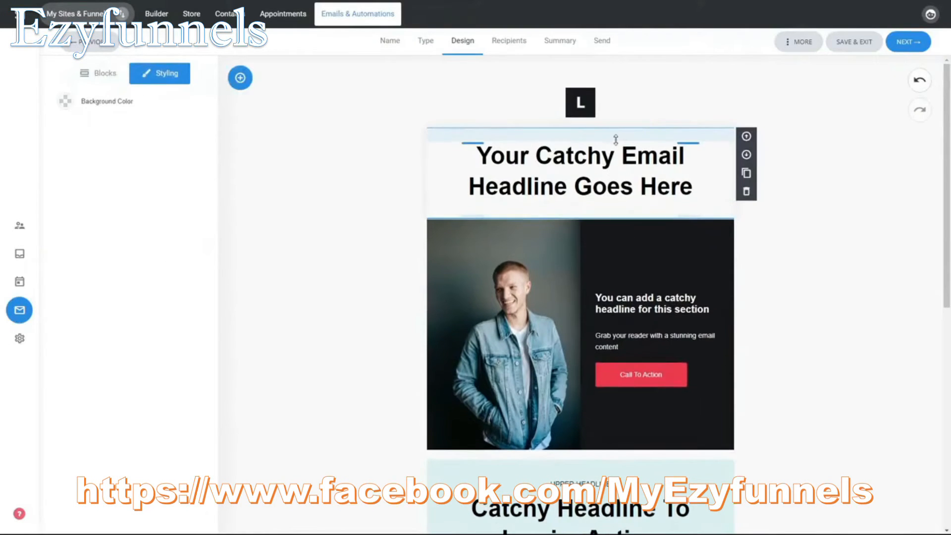
pyautogui.moveTo(600, 214); pyautogui.dragTo(600, 211)
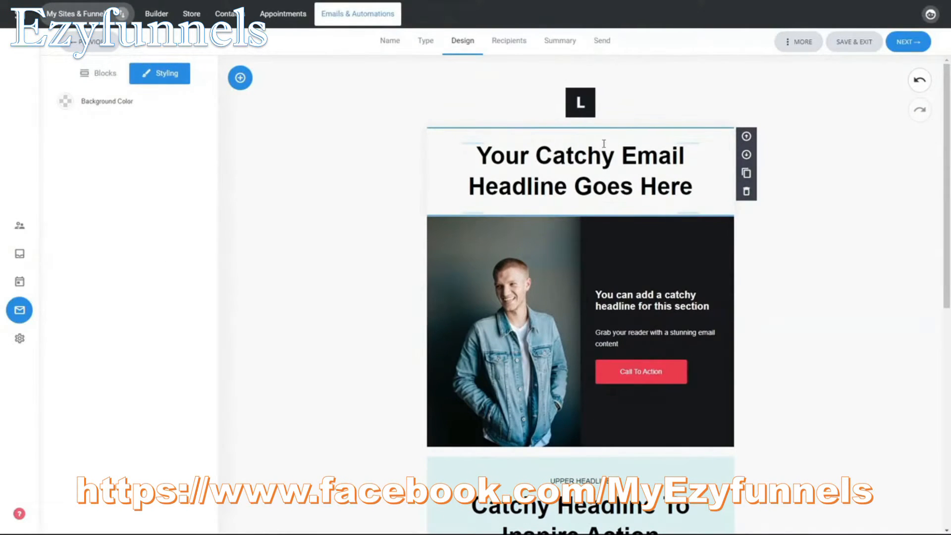
pyautogui.moveTo(610, 141); pyautogui.dragTo(616, 136)
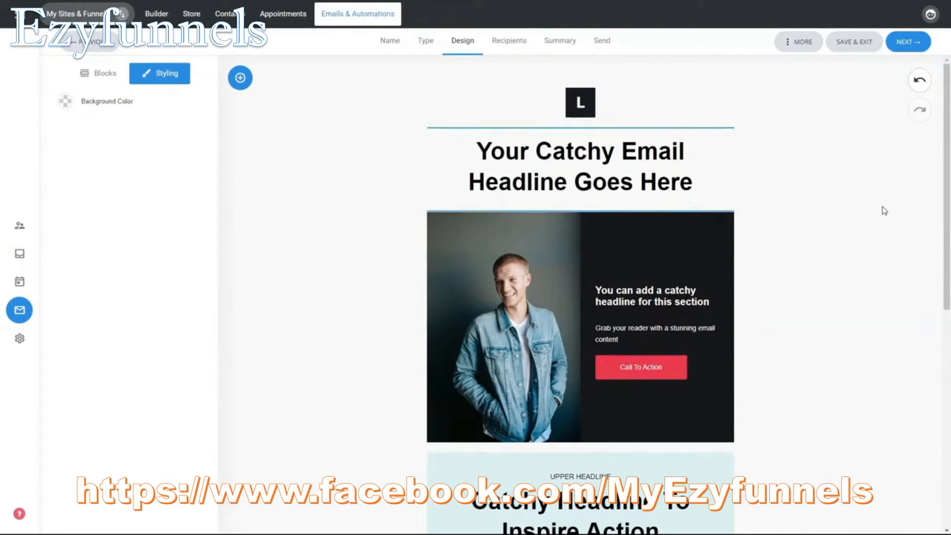
# Step: Change the background color of the section with the man's photo to blue 5757E4
pyautogui.moveTo(611, 286)
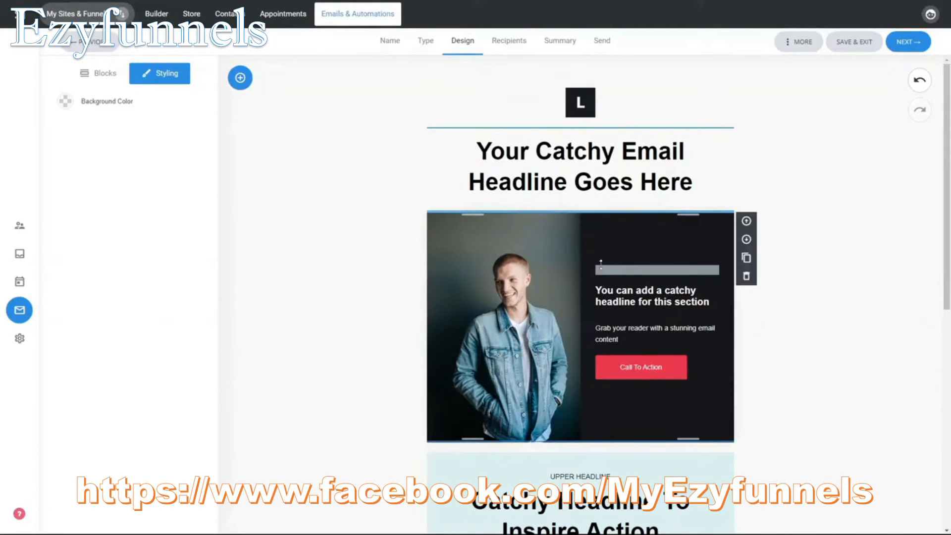
pyautogui.click(551, 261)
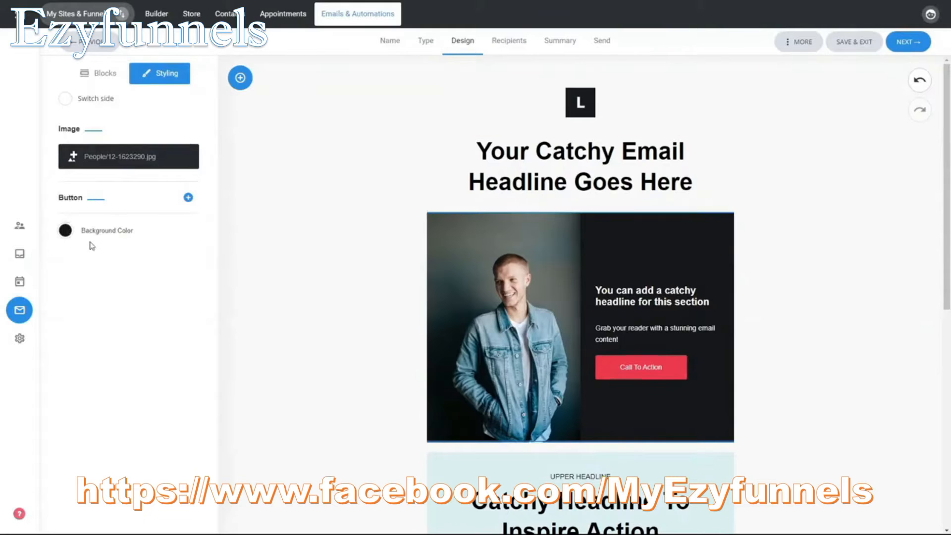
pyautogui.click(64, 231)
pyautogui.click(100, 265)
pyautogui.moveTo(100, 264)
pyautogui.mouseDown()
pyautogui.moveTo(119, 273)
pyautogui.moveTo(124, 295)
pyautogui.moveTo(117, 259)
pyautogui.mouseUp()
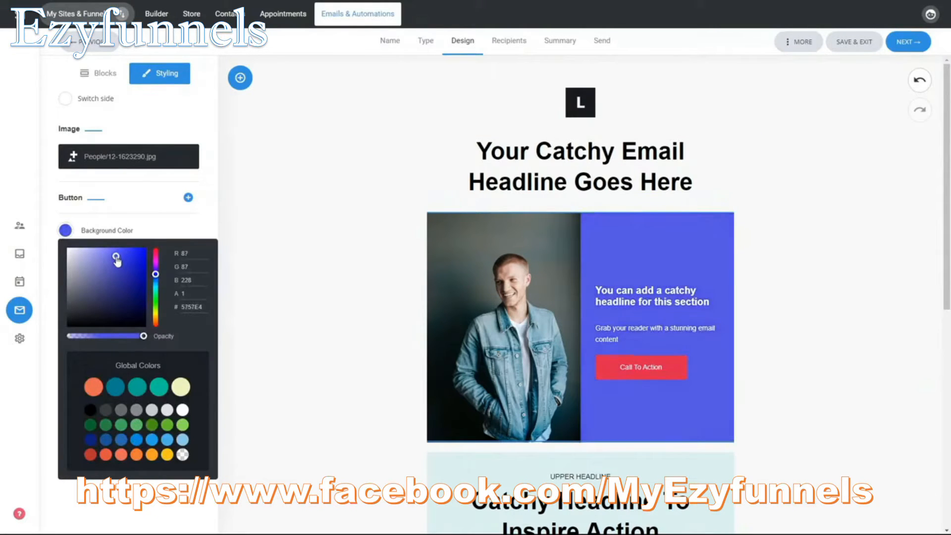
pyautogui.click(824, 265)
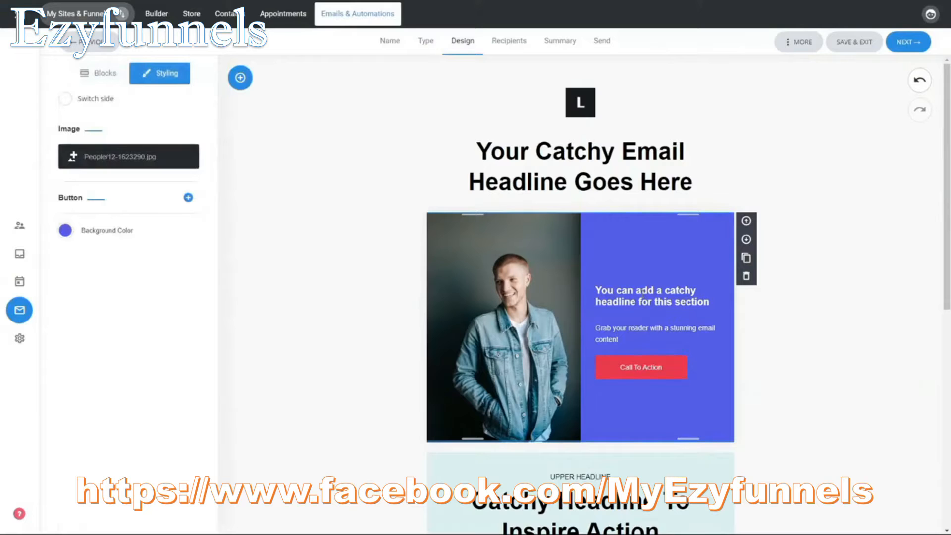
# Step: Select the headline and paragraph text in the blue section to view their formatting options, and deselect them
pyautogui.tripleClick(638, 292)
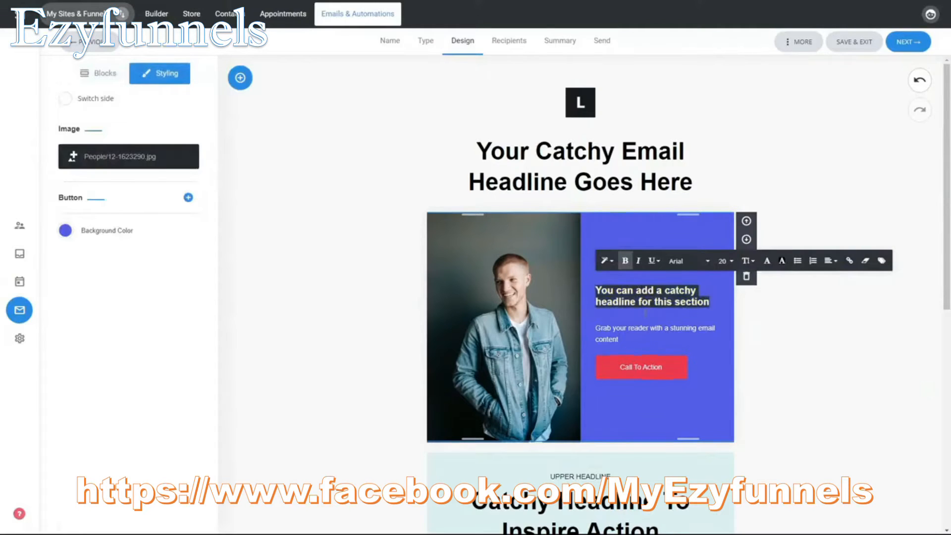
pyautogui.tripleClick(621, 328)
pyautogui.click(741, 355)
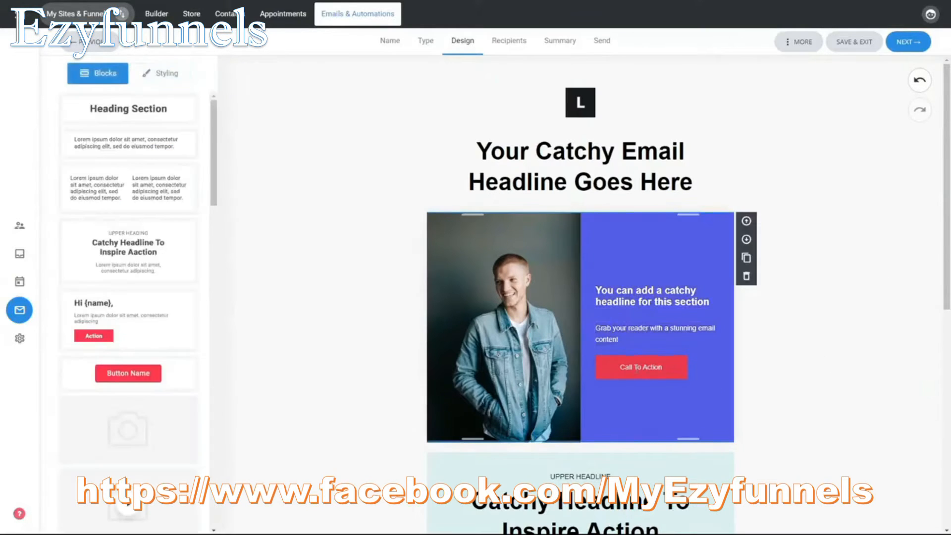
# Step: Examine the text formatting and button settings of the Call To Action button in the blue section
pyautogui.tripleClick(641, 367)
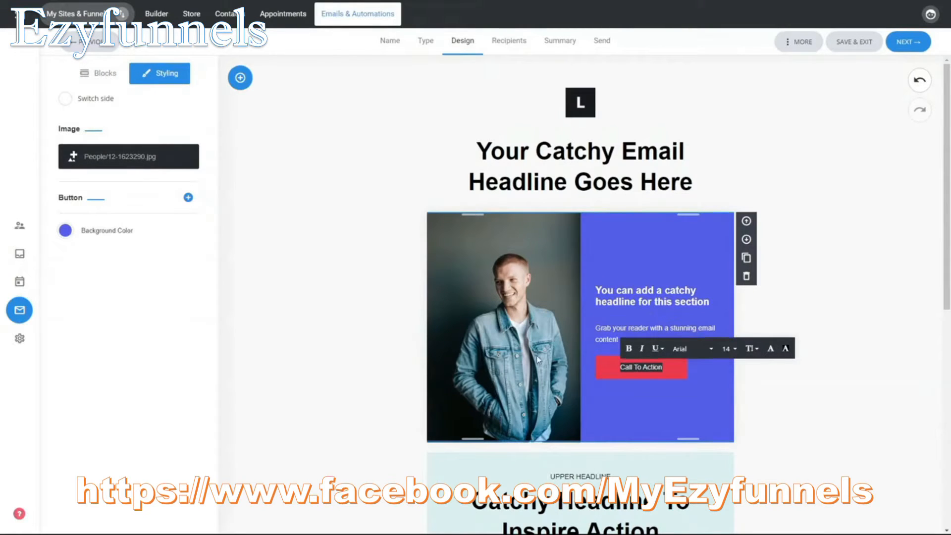
pyautogui.click(329, 303)
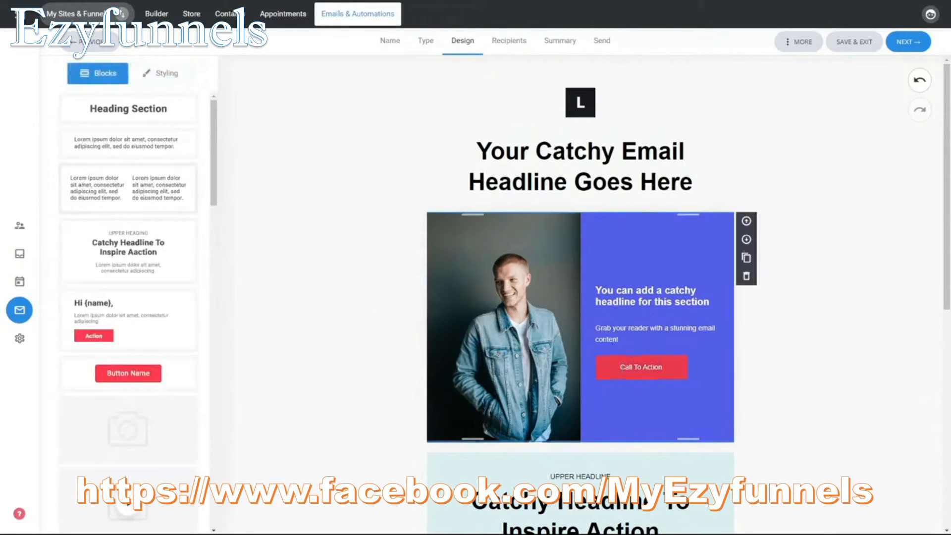
pyautogui.click(606, 369)
pyautogui.click(117, 203)
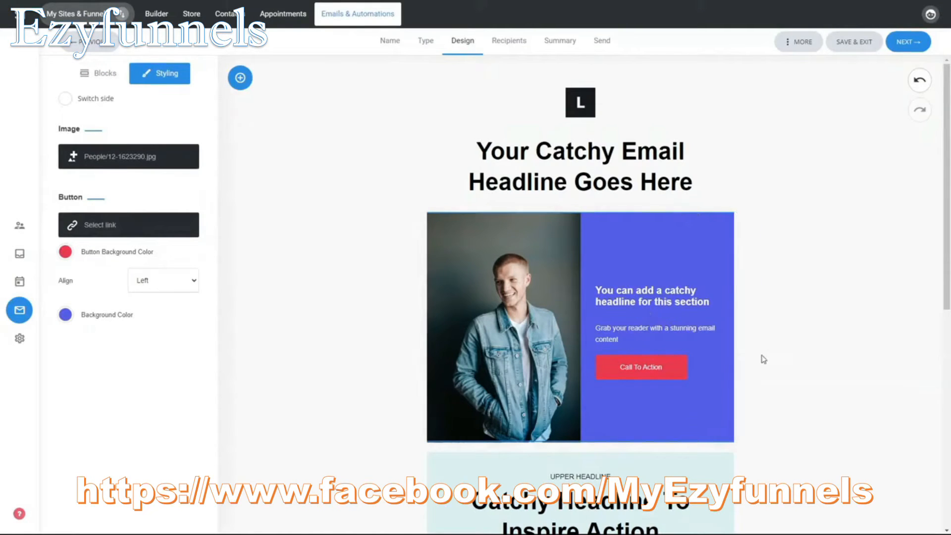
pyautogui.click(816, 318)
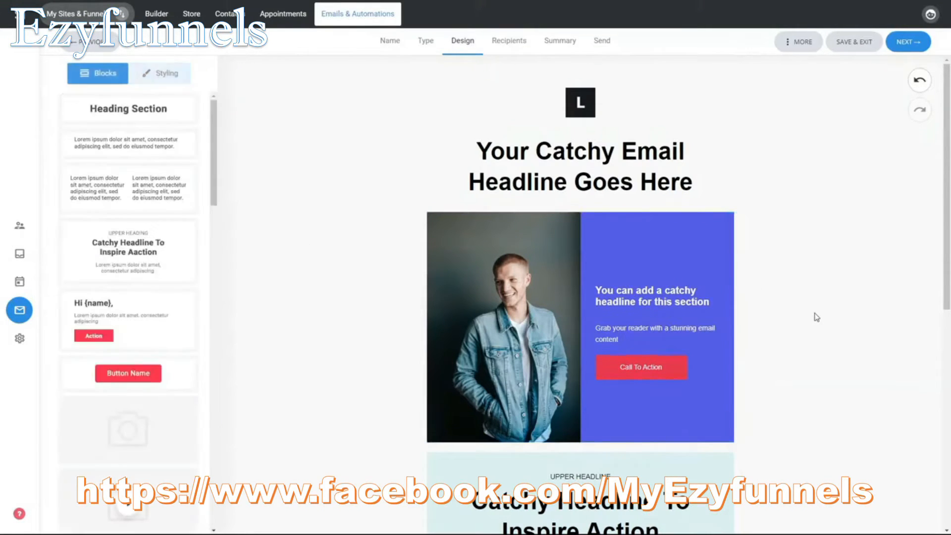
# Step: Change the background color of the light teal "Catchy Headline To Inspire Action" section to pale cyan D6EFEF
pyautogui.scroll(-5, 619, 325)
pyautogui.click(688, 308)
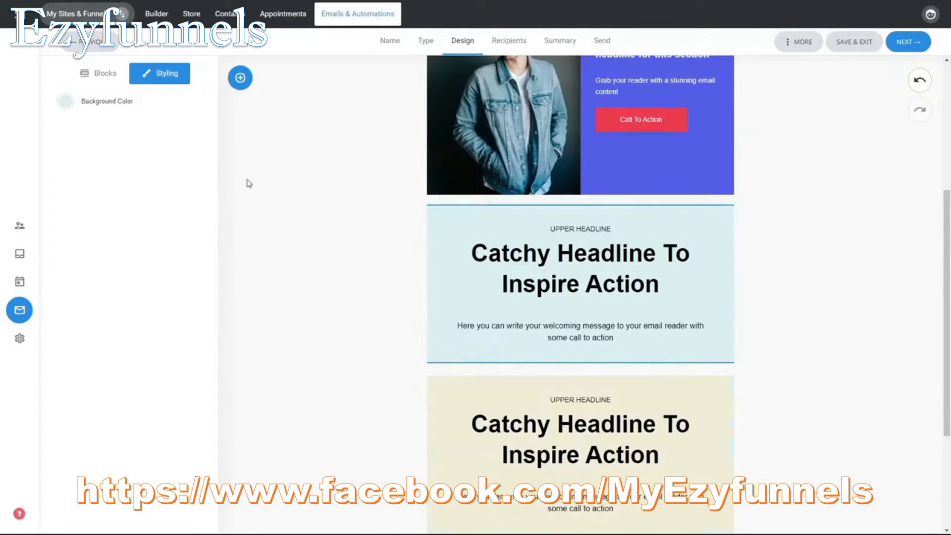
pyautogui.click(65, 103)
pyautogui.moveTo(100, 126); pyautogui.dragTo(73, 127)
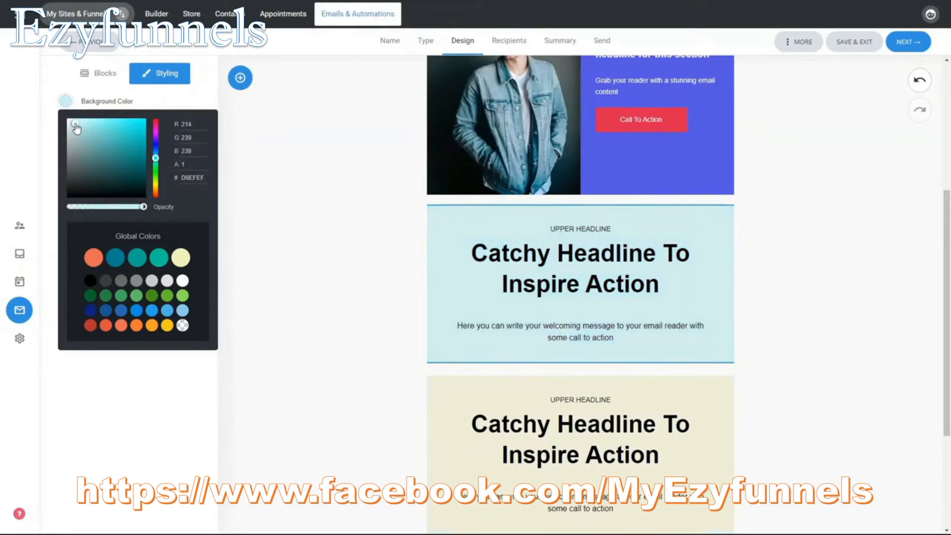
pyautogui.click(889, 362)
pyautogui.scroll(-3, 752, 291)
pyautogui.scroll(8, 768, 350)
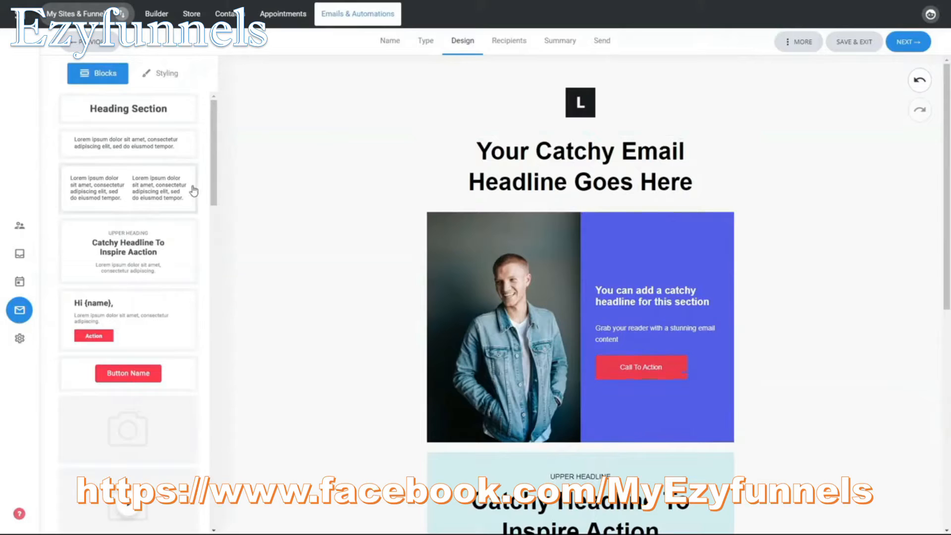
# Step: Insert the block with an image beside a section heading and button between the cyan and beige sections
pyautogui.scroll(-5, 149, 198)
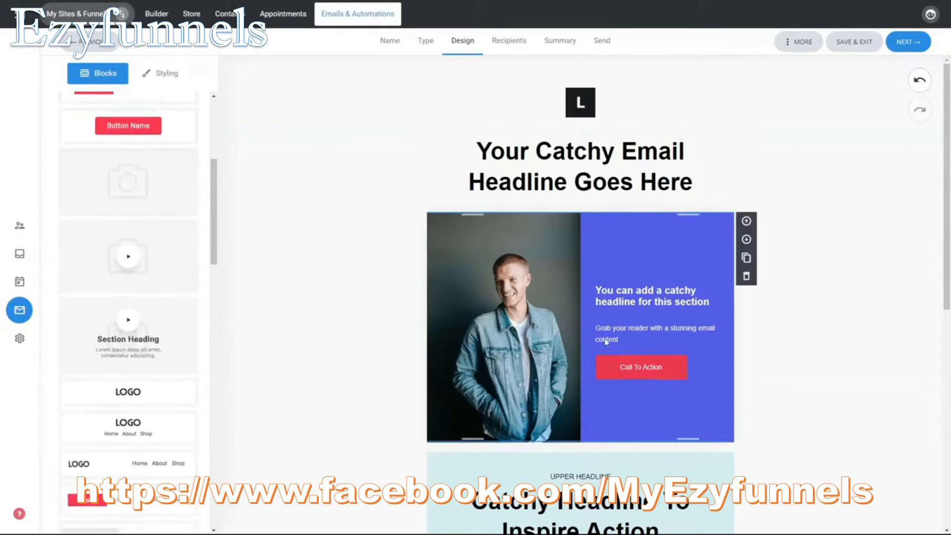
pyautogui.scroll(-4, 164, 298)
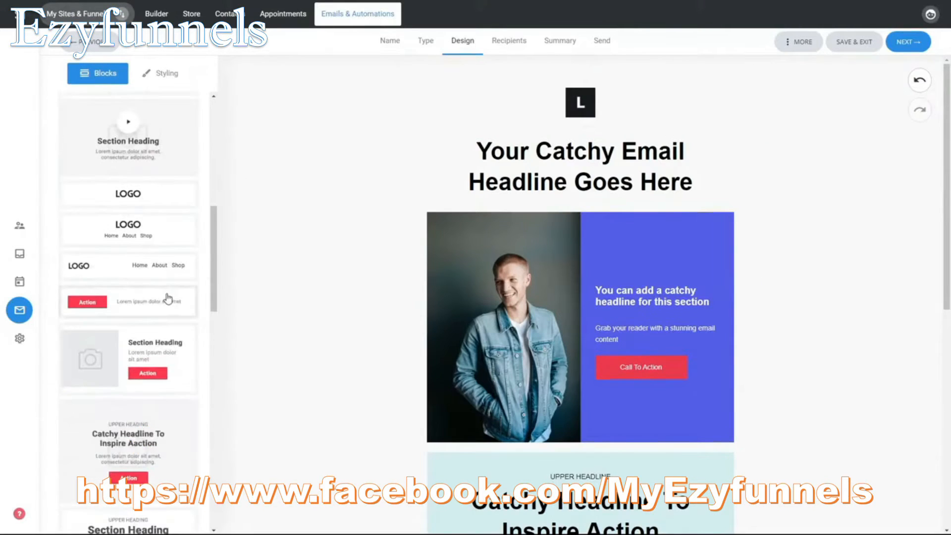
pyautogui.scroll(-2, 159, 382)
pyautogui.scroll(-4, 684, 379)
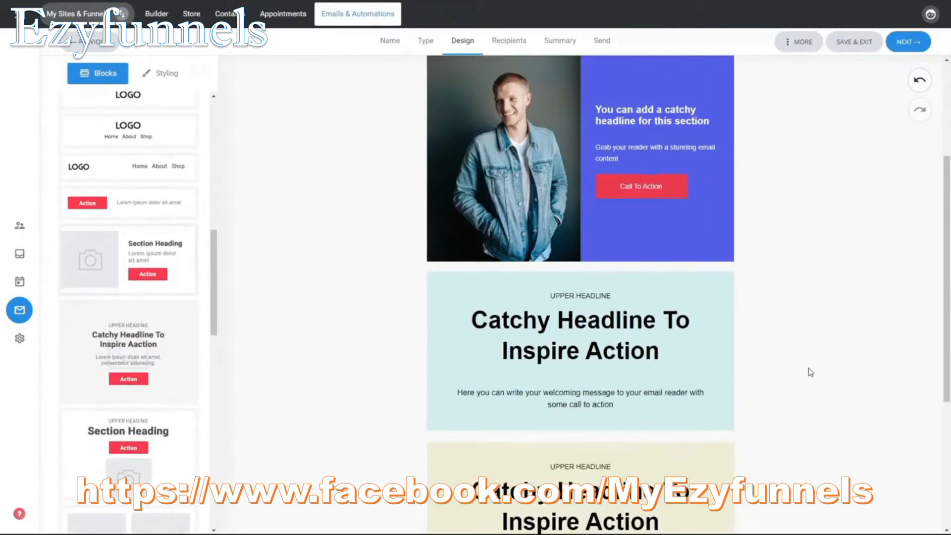
pyautogui.moveTo(128, 274); pyautogui.dragTo(602, 423)
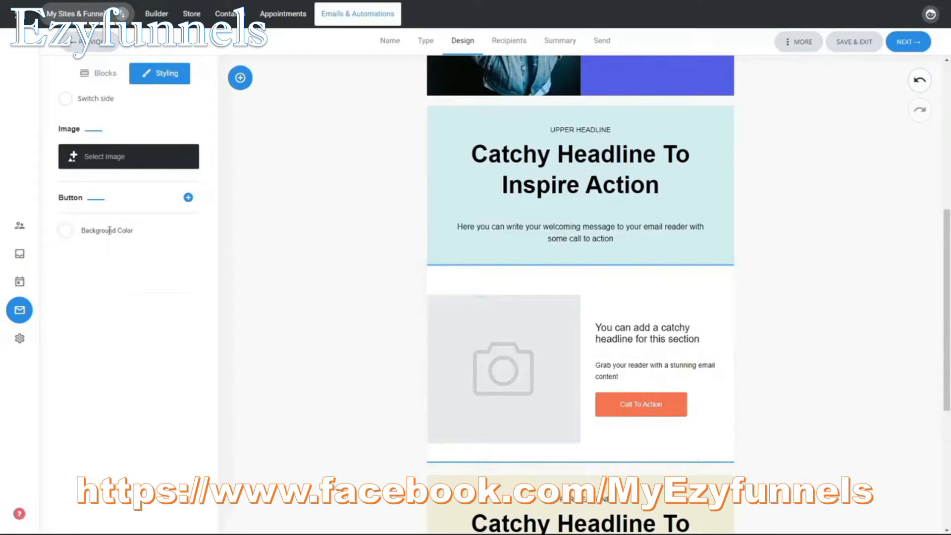
# Step: Try switching the new block's image to the other side, switch it back, and delete the block
pyautogui.click(92, 103)
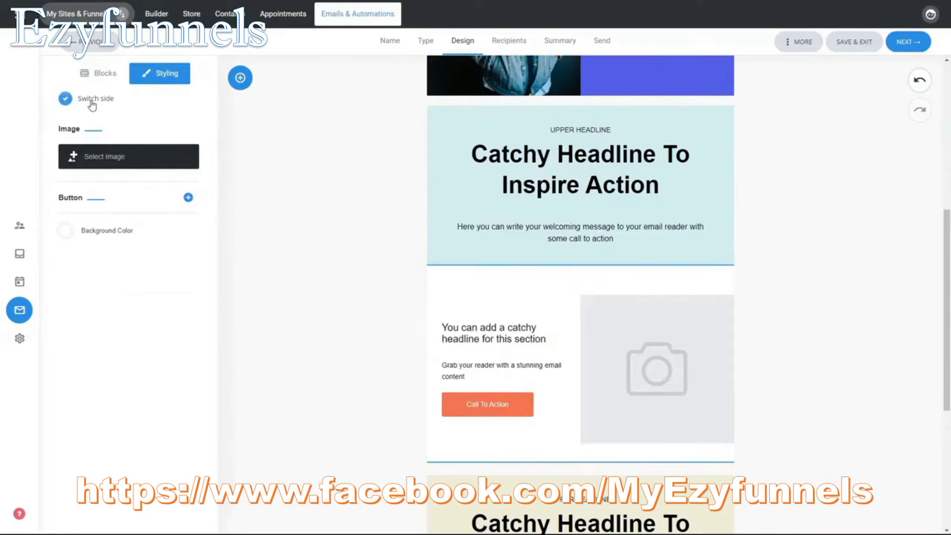
pyautogui.click(91, 104)
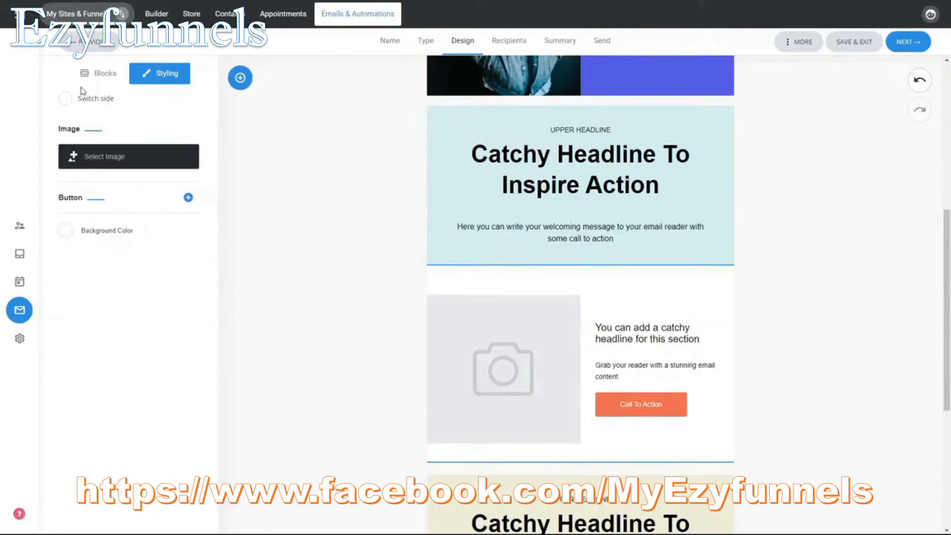
pyautogui.click(101, 73)
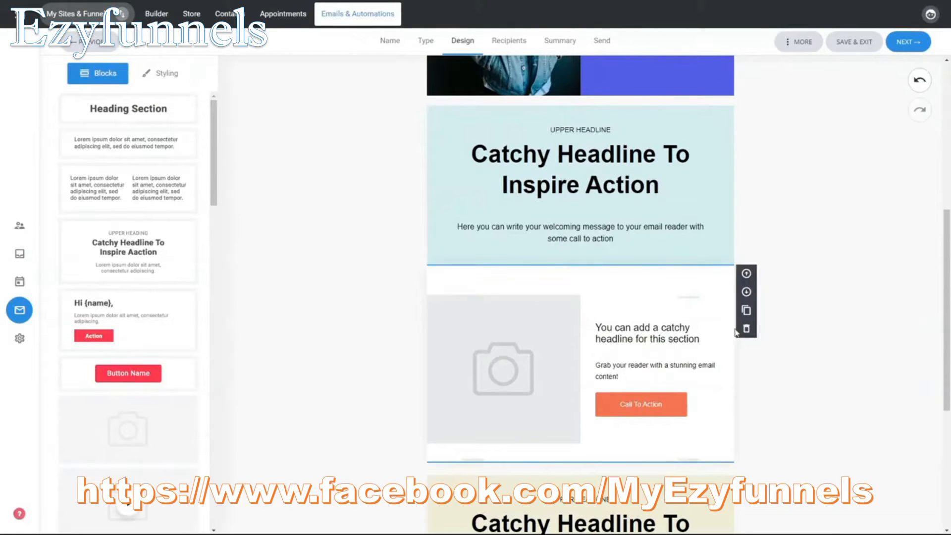
pyautogui.click(746, 330)
pyautogui.scroll(-2, 860, 257)
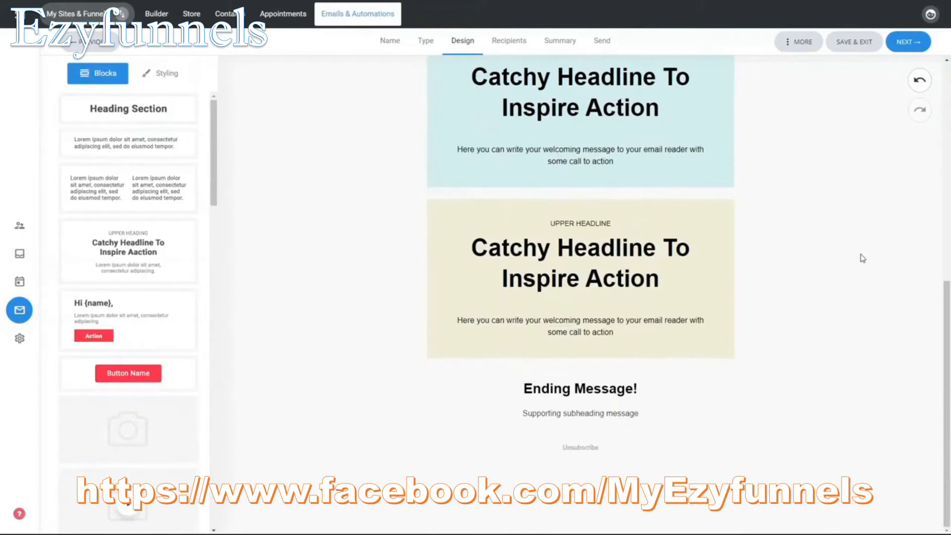
# Step: Set the email's global background color to pale cyan DFF2F2
pyautogui.scroll(5, 862, 258)
pyautogui.scroll(4, 863, 258)
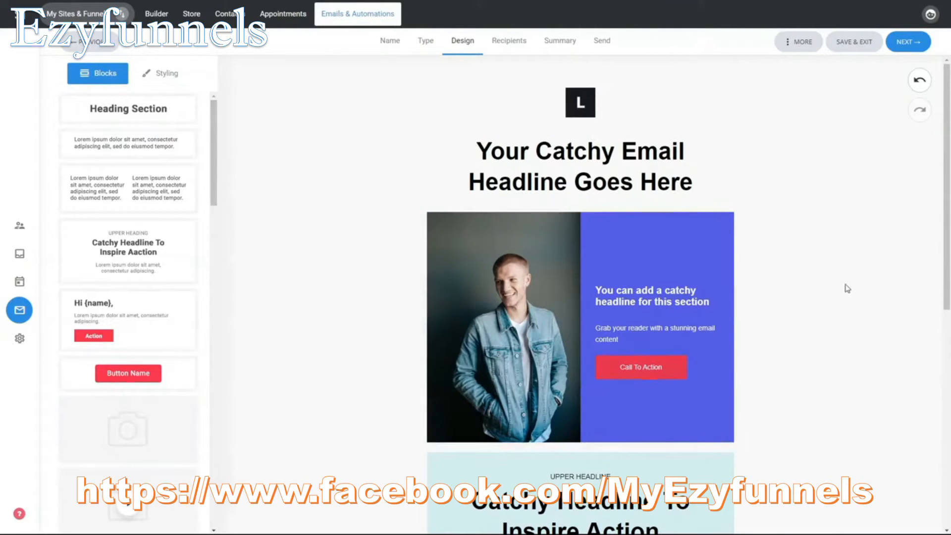
pyautogui.click(170, 83)
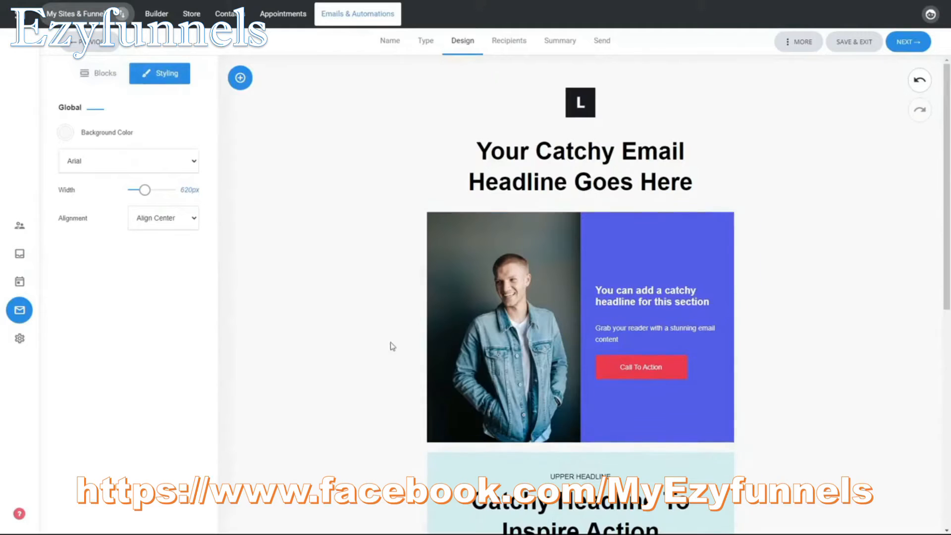
pyautogui.click(66, 135)
pyautogui.click(74, 158)
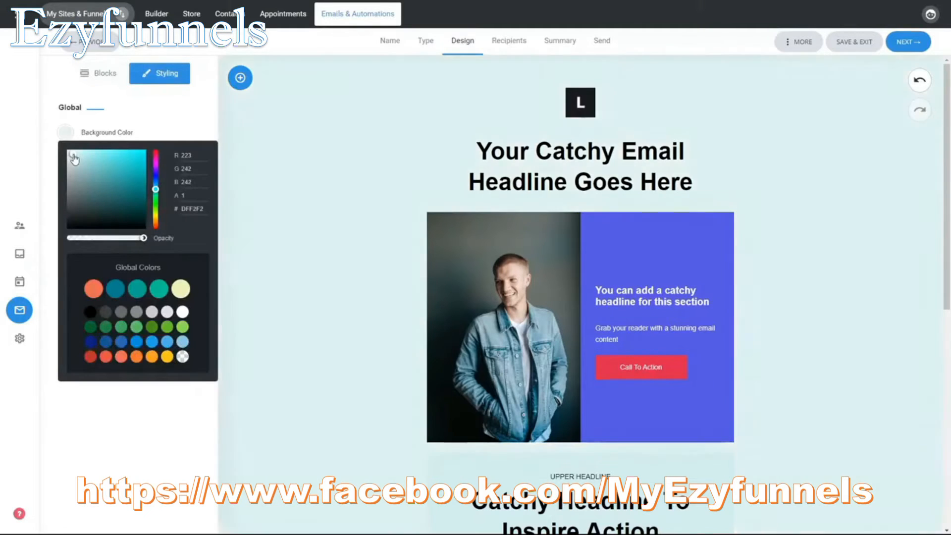
pyautogui.click(124, 444)
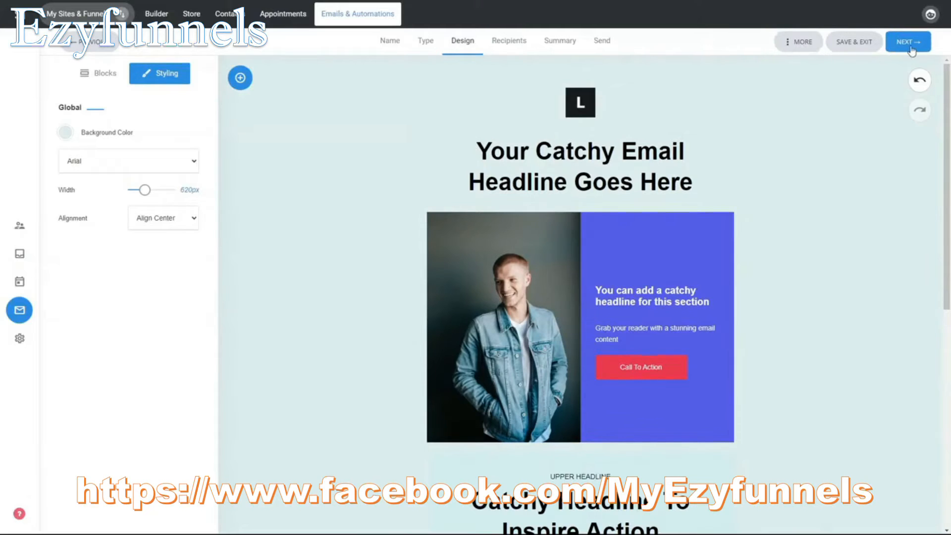
# Step: Preview the email in the desktop, tablet and mobile views, reviewing the whole layout, and close the preview
pyautogui.click(788, 47)
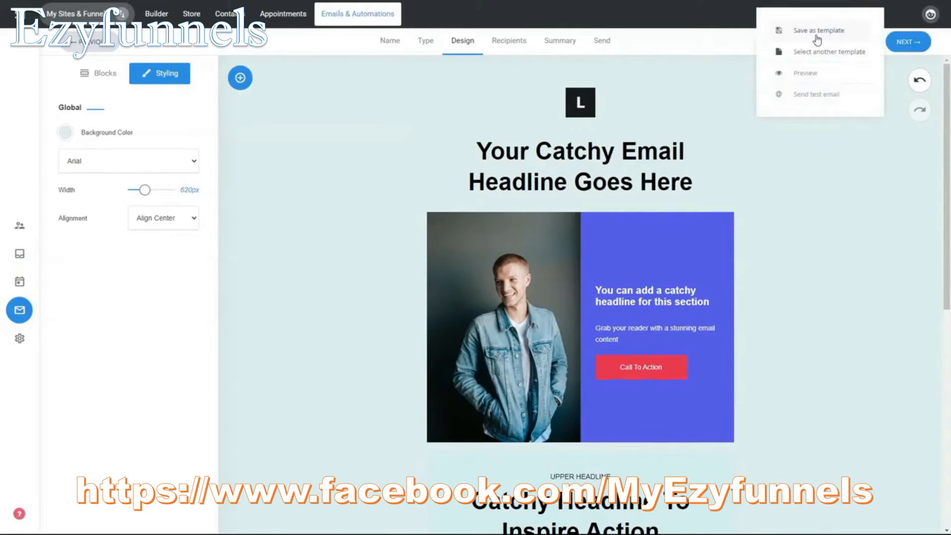
pyautogui.click(808, 74)
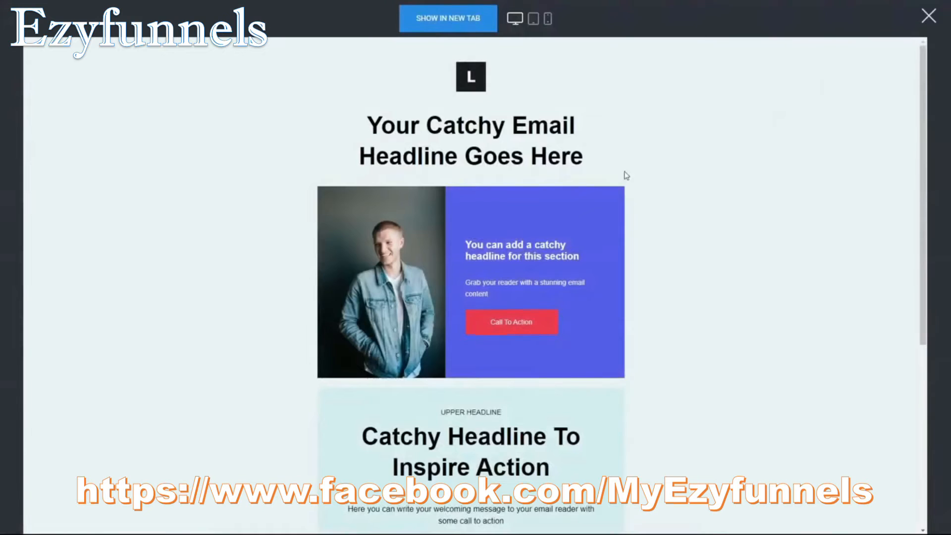
pyautogui.scroll(-6, 675, 270)
pyautogui.scroll(6, 675, 269)
pyautogui.click(534, 18)
pyautogui.click(548, 19)
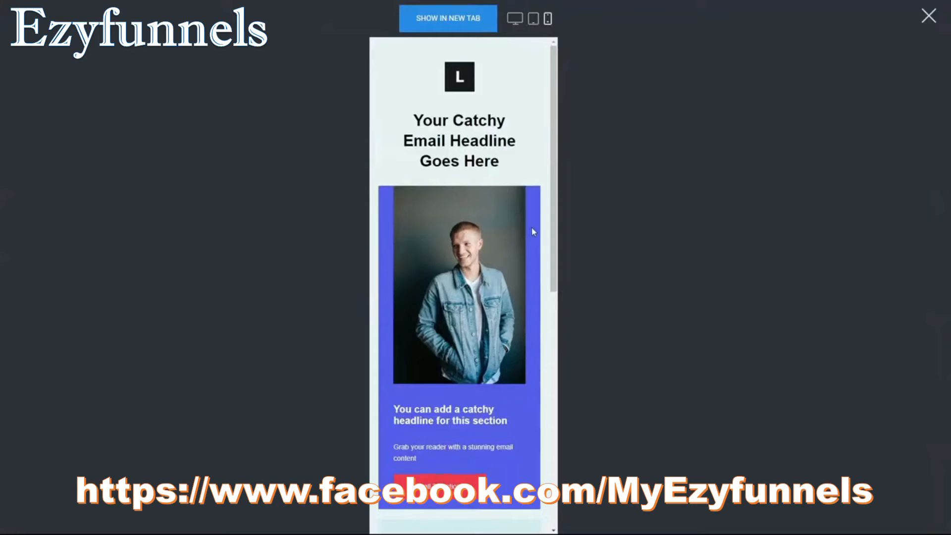
pyautogui.scroll(-9, 534, 232)
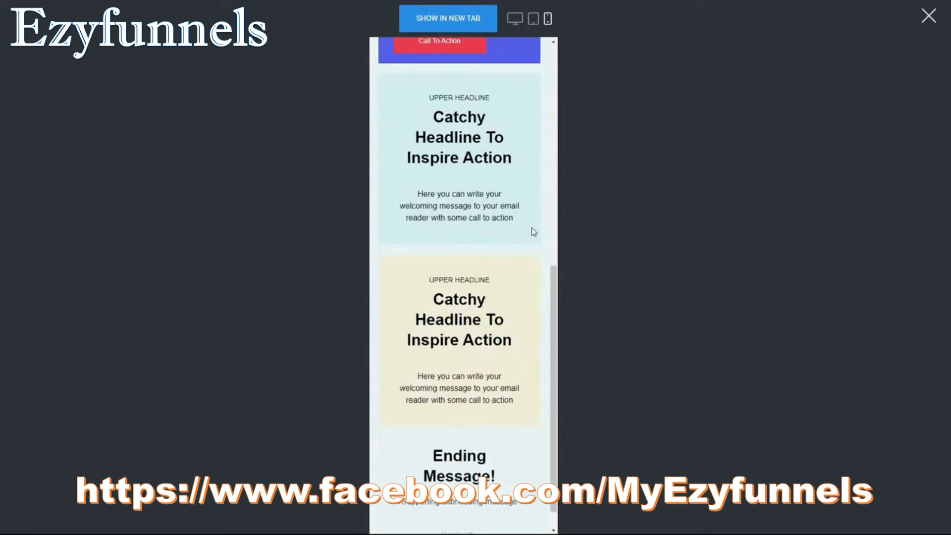
pyautogui.scroll(9, 534, 232)
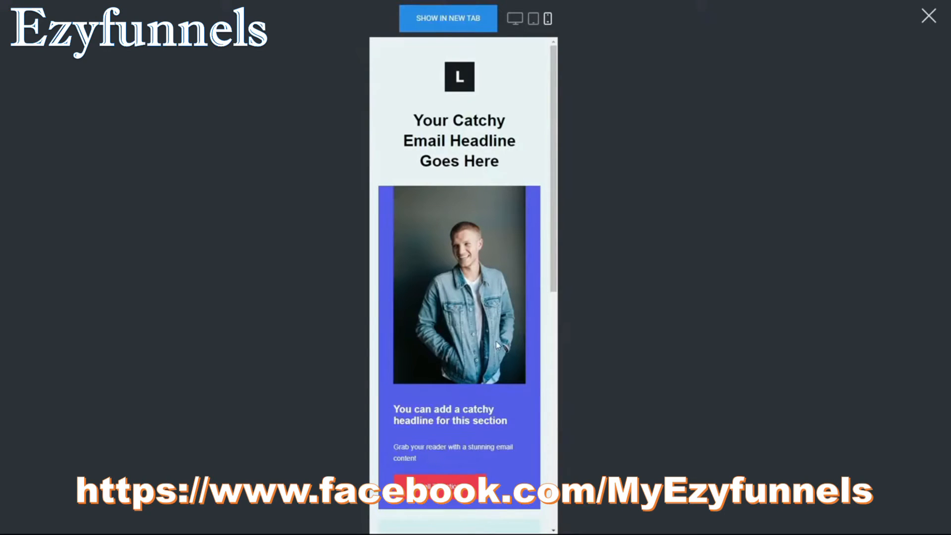
pyautogui.click(929, 18)
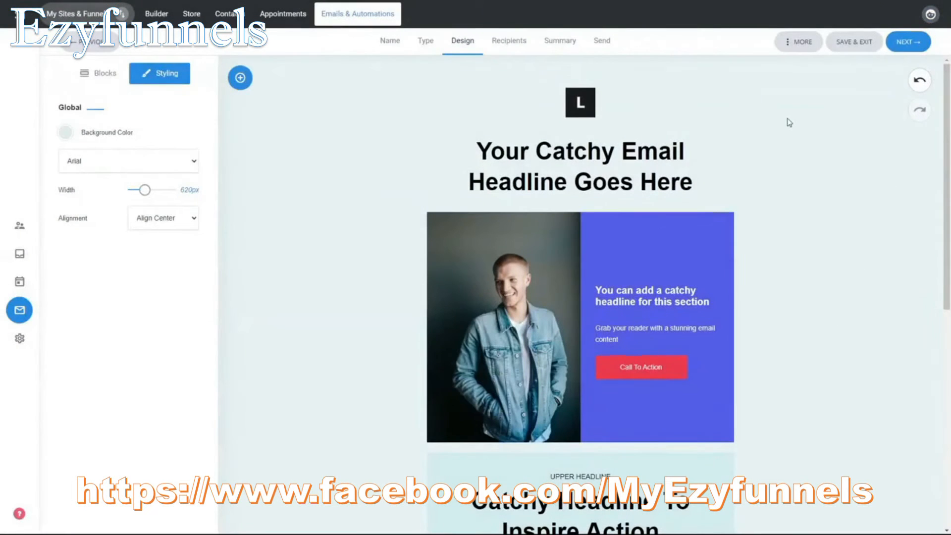
# Step: Select the Default list as the campaign's audience, try excluding List 1, clear that exclusion, and continue to the campaign settings
pyautogui.click(899, 48)
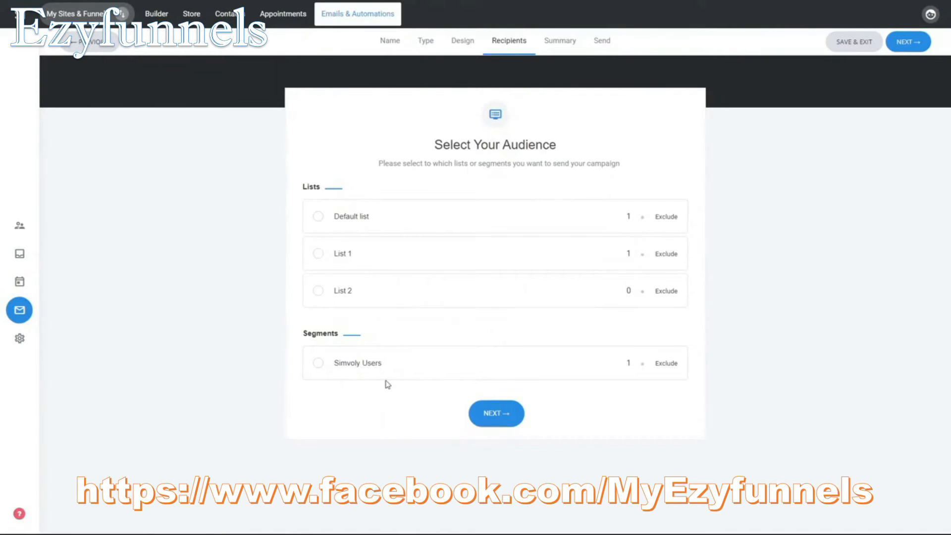
pyautogui.click(391, 224)
pyautogui.click(669, 255)
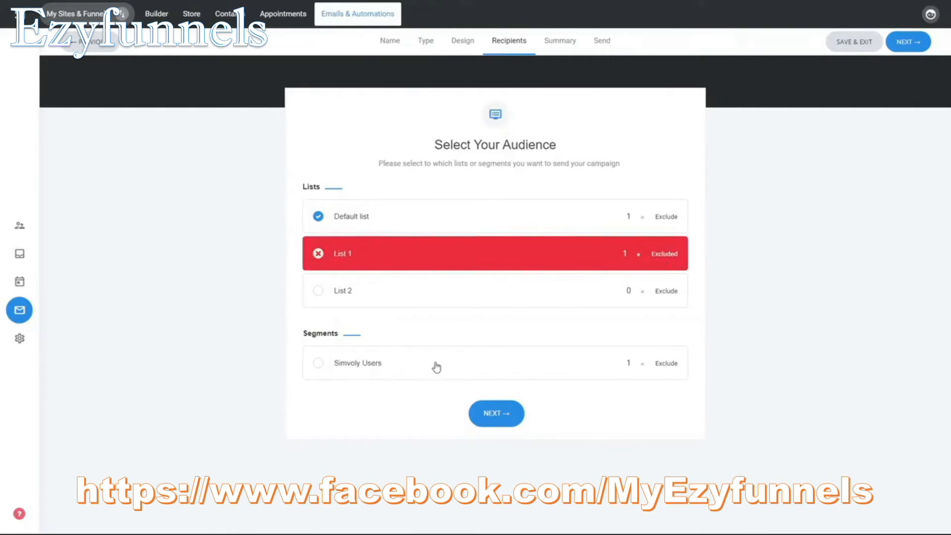
pyautogui.click(665, 258)
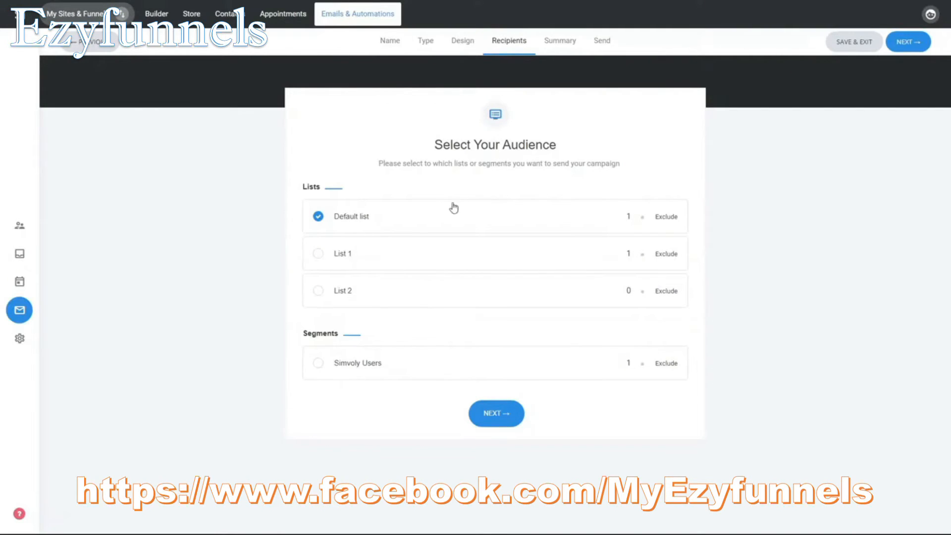
pyautogui.click(511, 414)
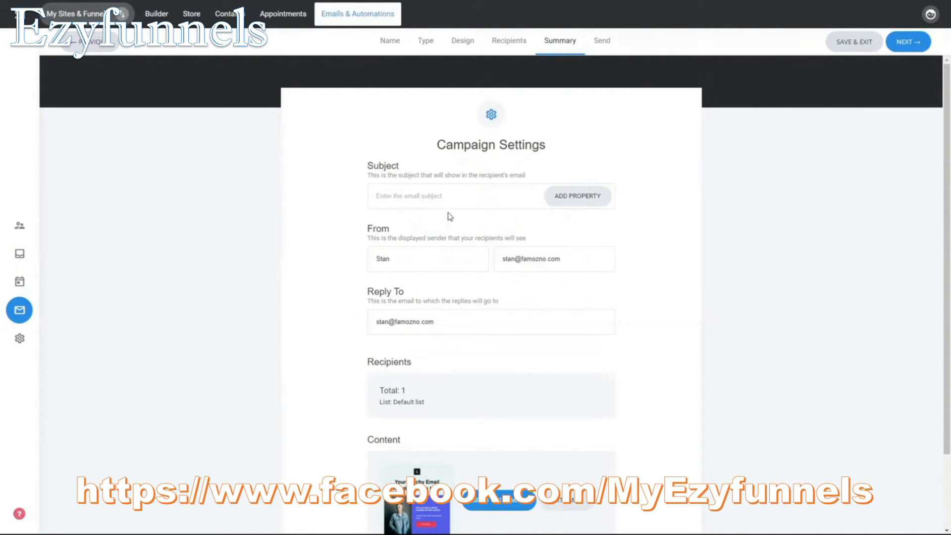
# Step: Set the campaign subject to "Hey {first_name}, welcome!" using the first_name CRM property
pyautogui.click(491, 203)
pyautogui.write('Subject')
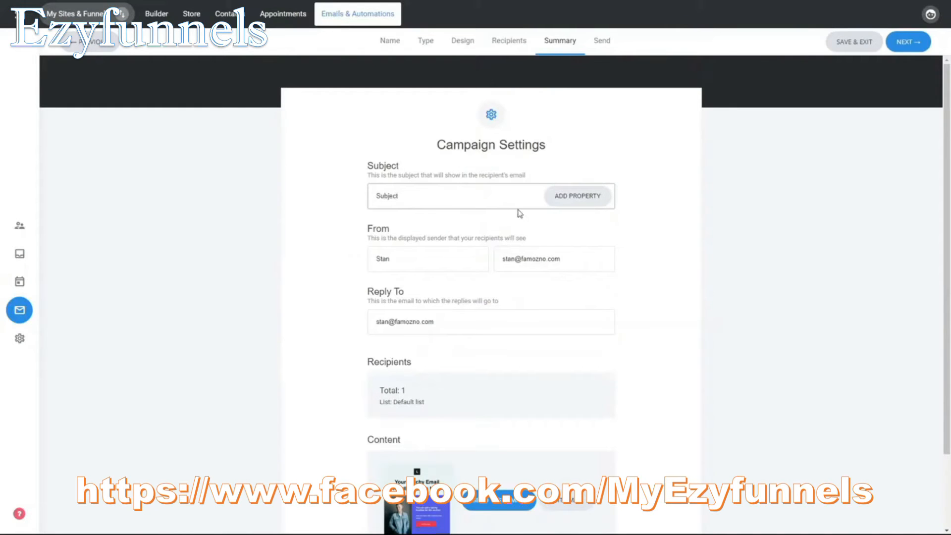
pyautogui.click(565, 197)
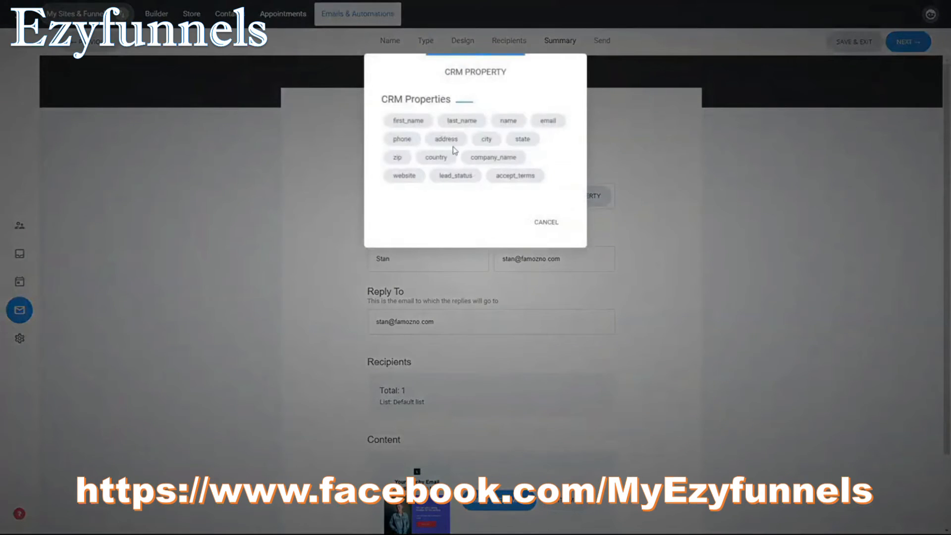
pyautogui.click(419, 124)
pyautogui.moveTo(400, 194); pyautogui.dragTo(304, 204)
pyautogui.write('Hey {first_name}, welcome!')
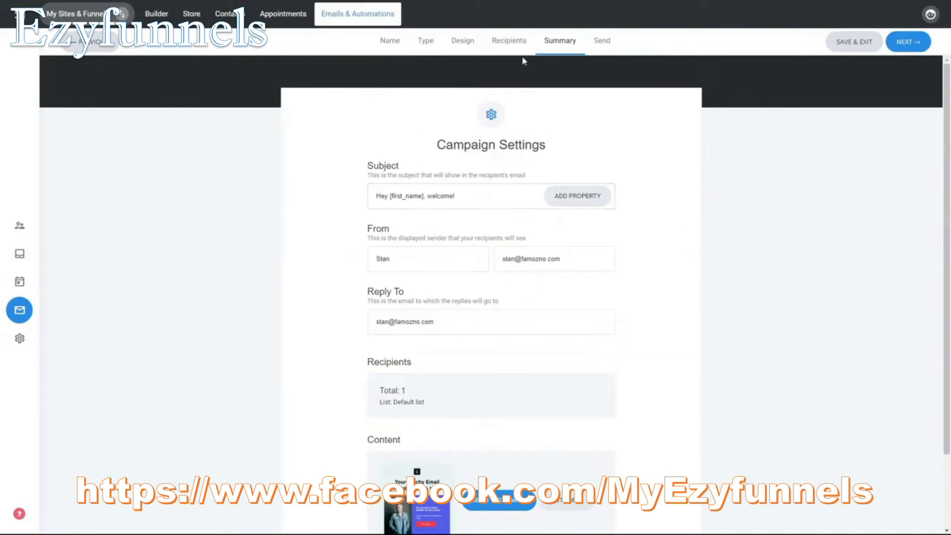
# Step: Insert the first_name CRM property after the email's main headline in the design, and save the design changes on returning to the campaign summary
pyautogui.click(463, 40)
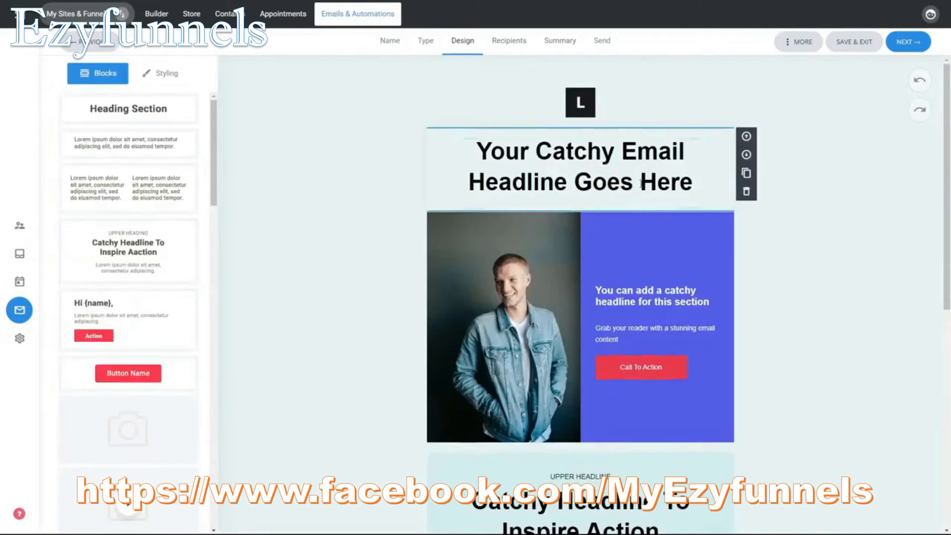
pyautogui.click(690, 183)
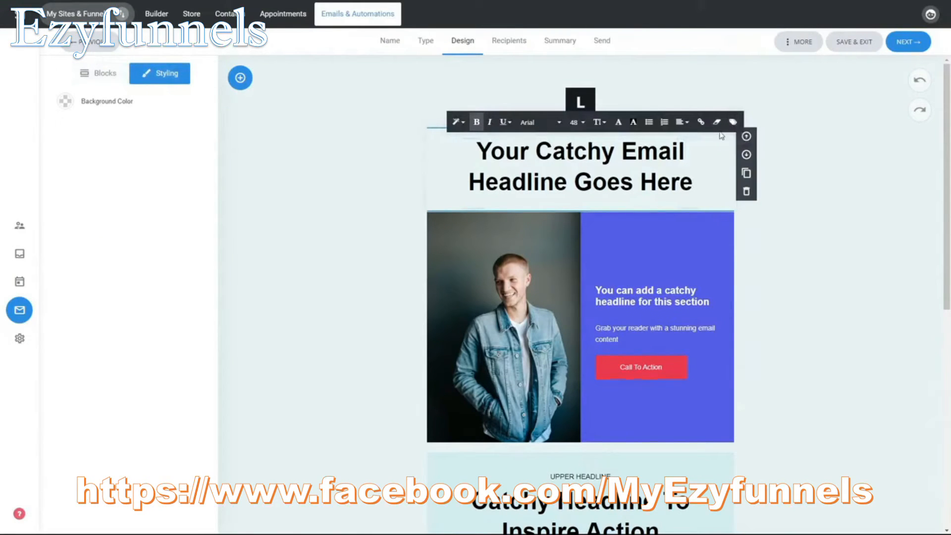
pyautogui.click(733, 122)
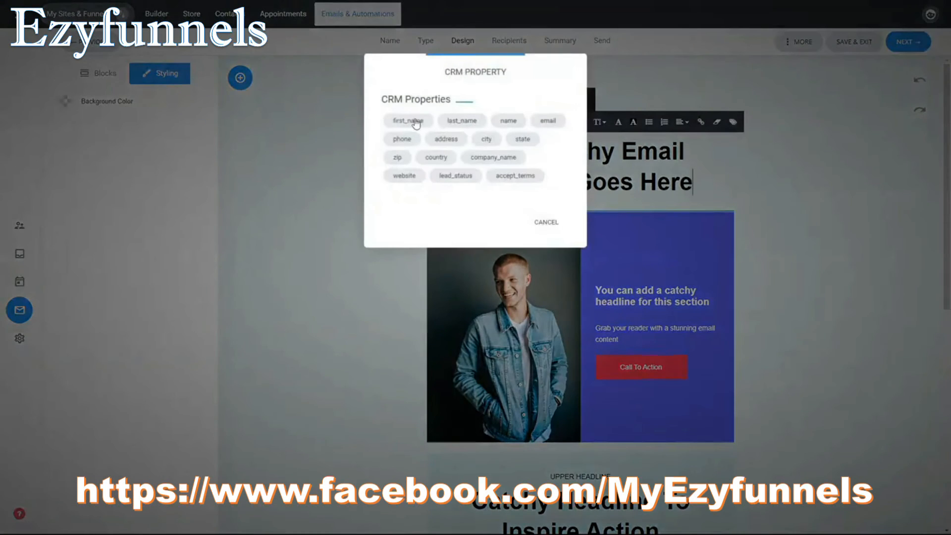
pyautogui.click(412, 122)
pyautogui.click(539, 213)
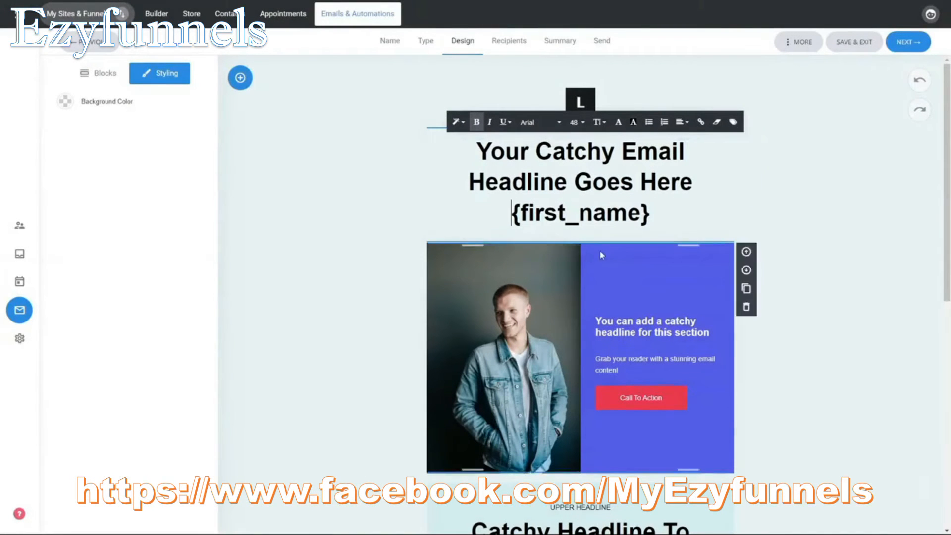
pyautogui.click(846, 230)
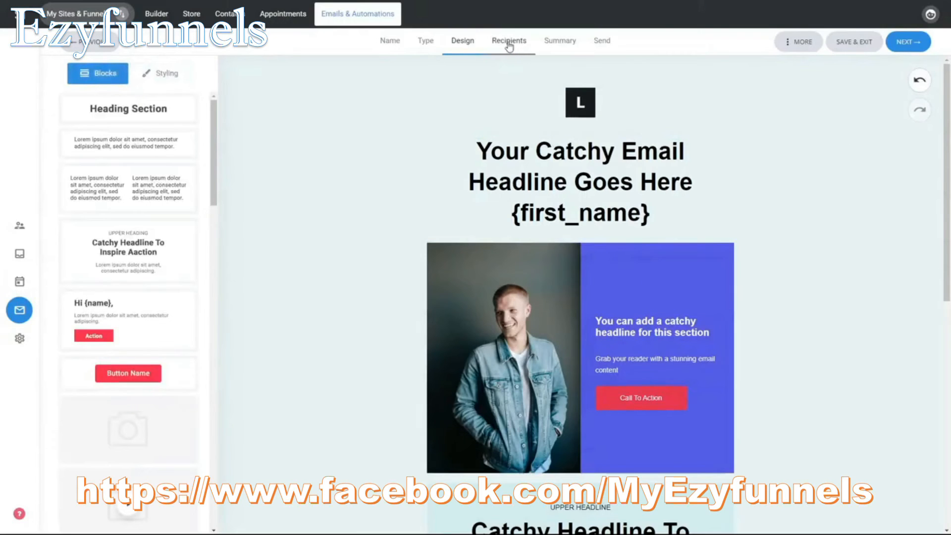
pyautogui.click(550, 43)
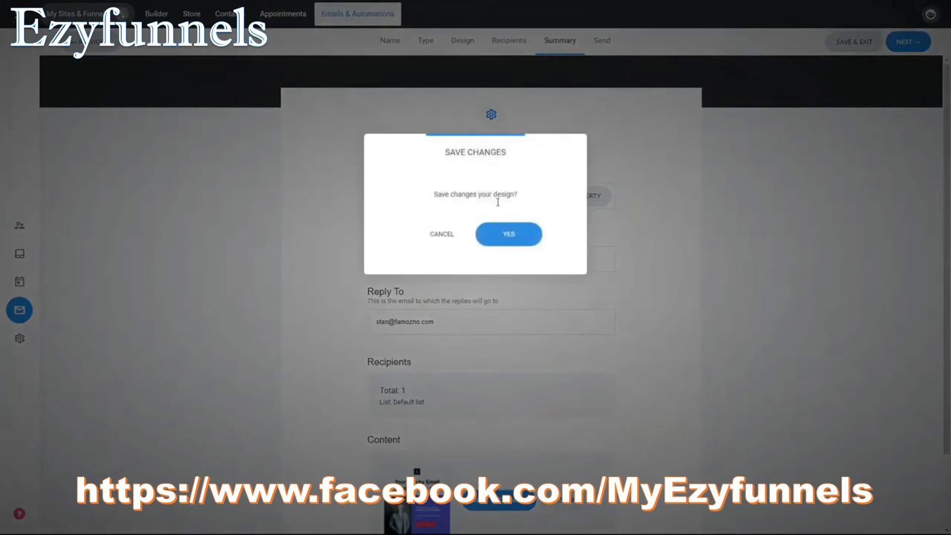
pyautogui.click(513, 237)
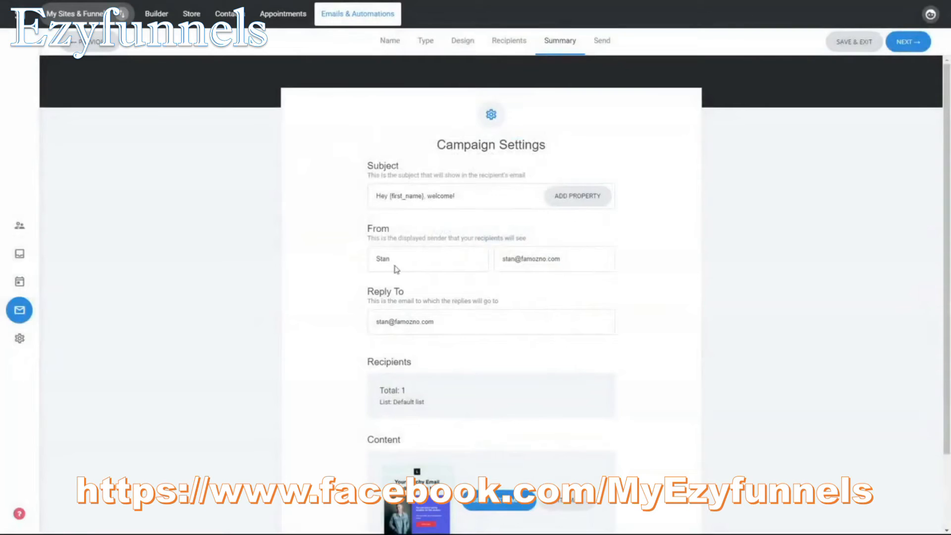
# Step: Review the sender, reply-to, recipients and content in the campaign settings, and continue to the sending options
pyautogui.scroll(-2, 634, 228)
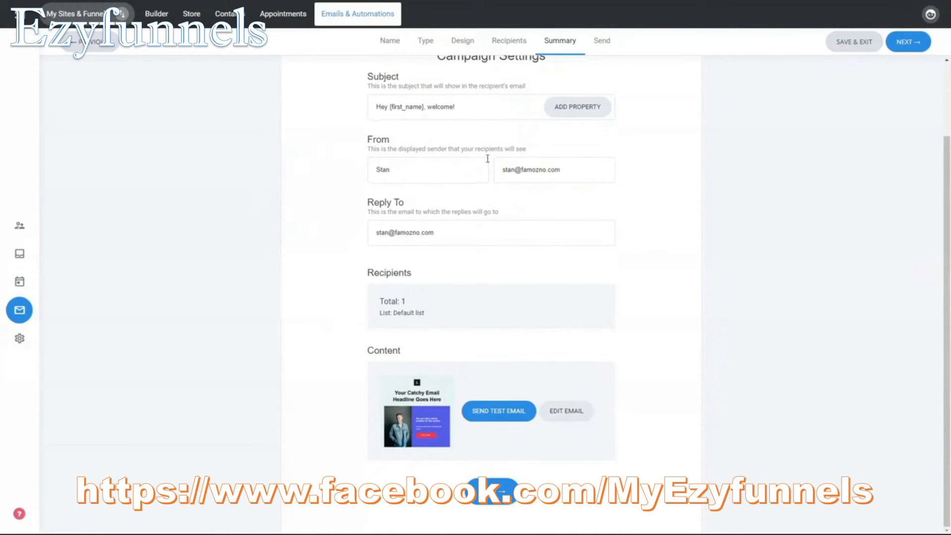
pyautogui.scroll(1, 488, 158)
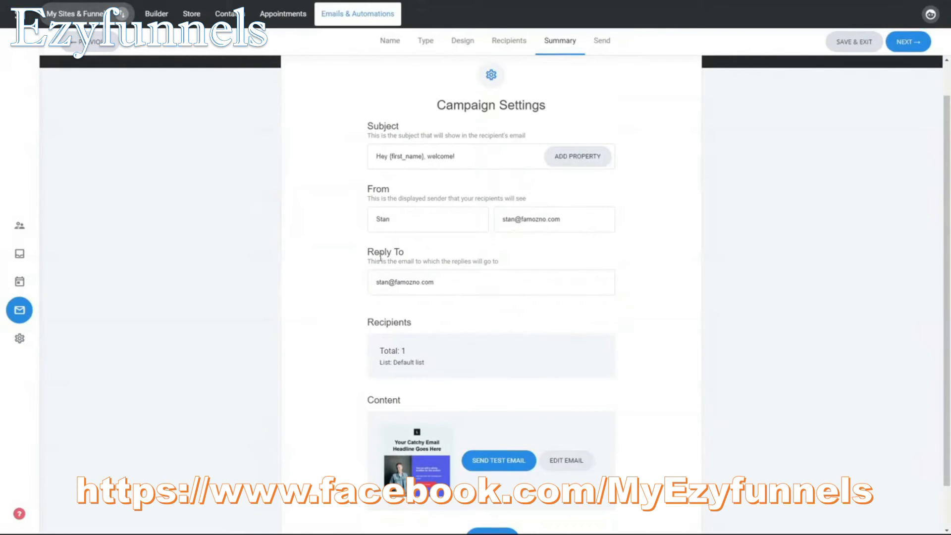
pyautogui.scroll(-1, 672, 272)
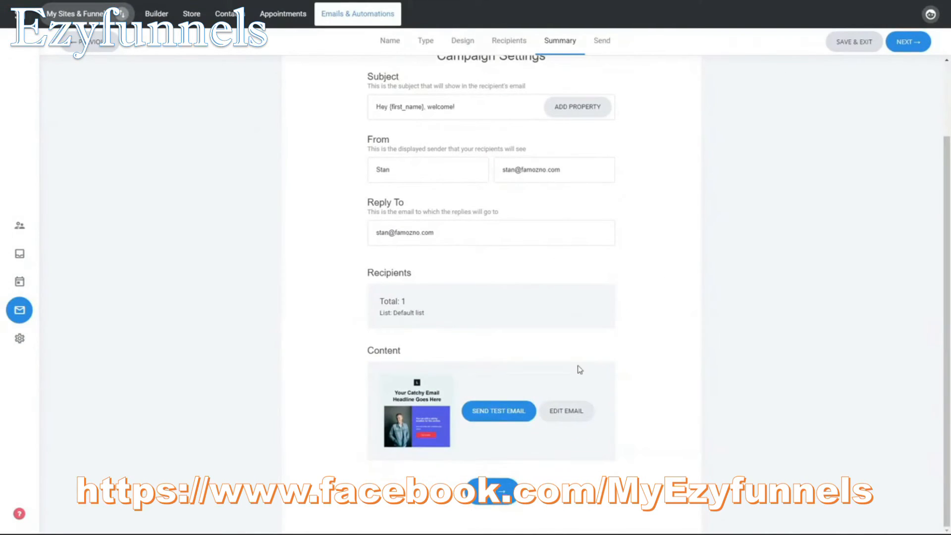
pyautogui.click(503, 490)
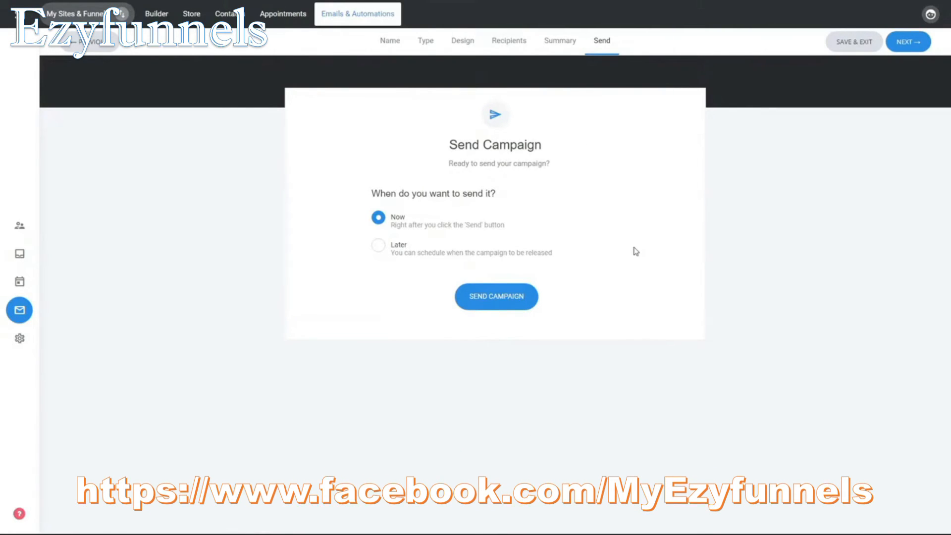
pyautogui.click(463, 251)
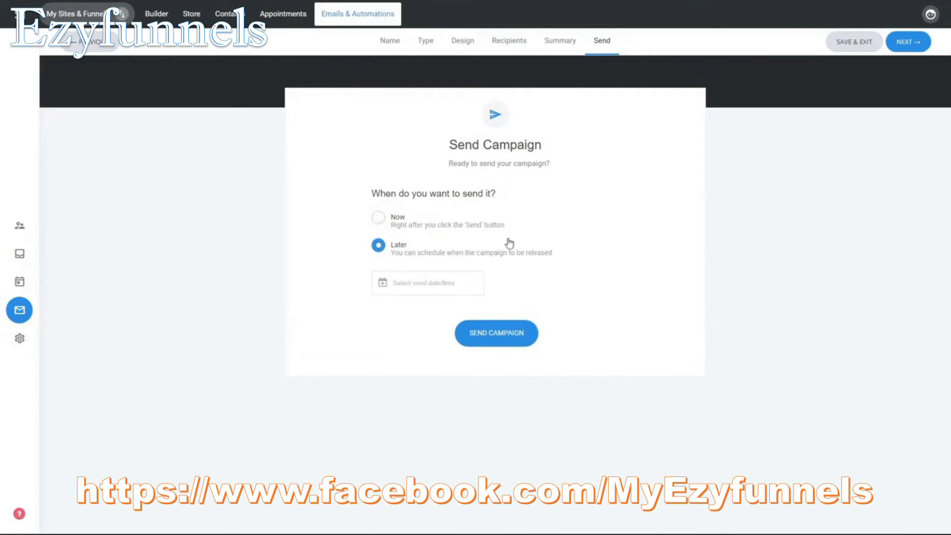
pyautogui.click(453, 274)
pyautogui.click(622, 255)
pyautogui.click(431, 226)
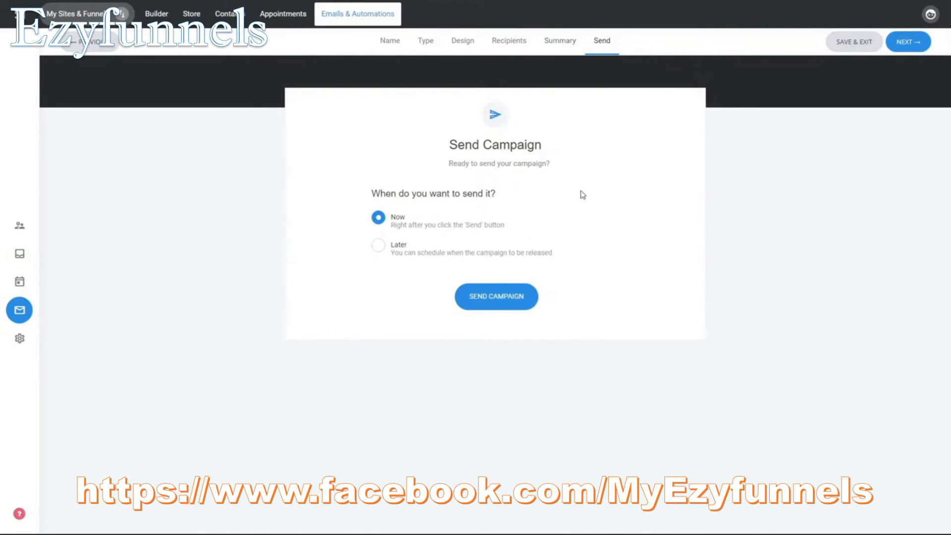
# Step: Send the campaign immediately and return to the list of all campaigns
pyautogui.click(507, 306)
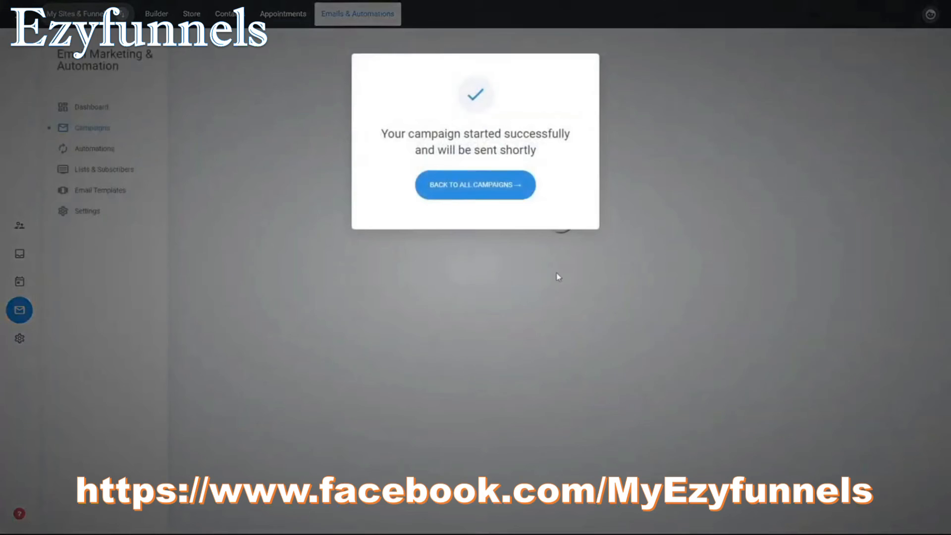
pyautogui.moveTo(382, 132); pyautogui.dragTo(574, 177)
pyautogui.click(525, 184)
pyautogui.click(500, 185)
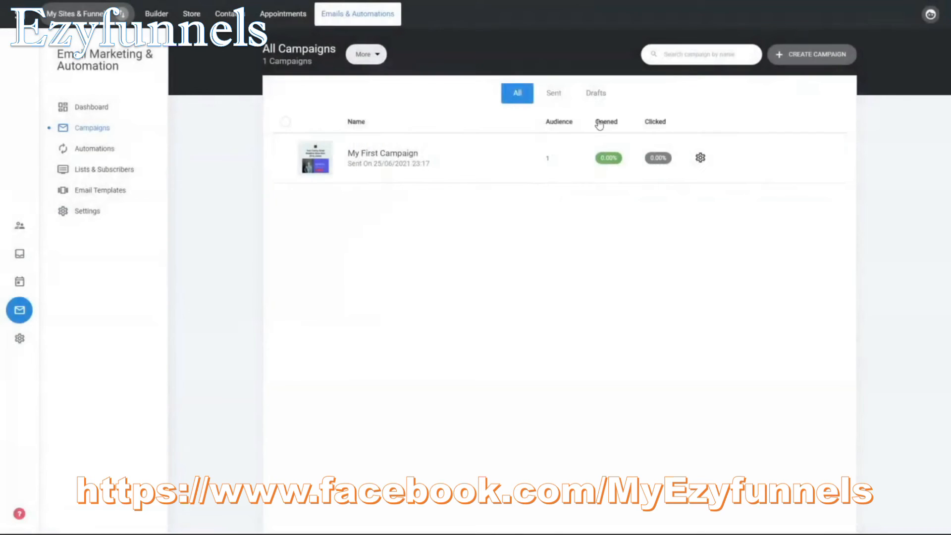
# Step: Open the statistics overview of My First Campaign
pyautogui.click(421, 170)
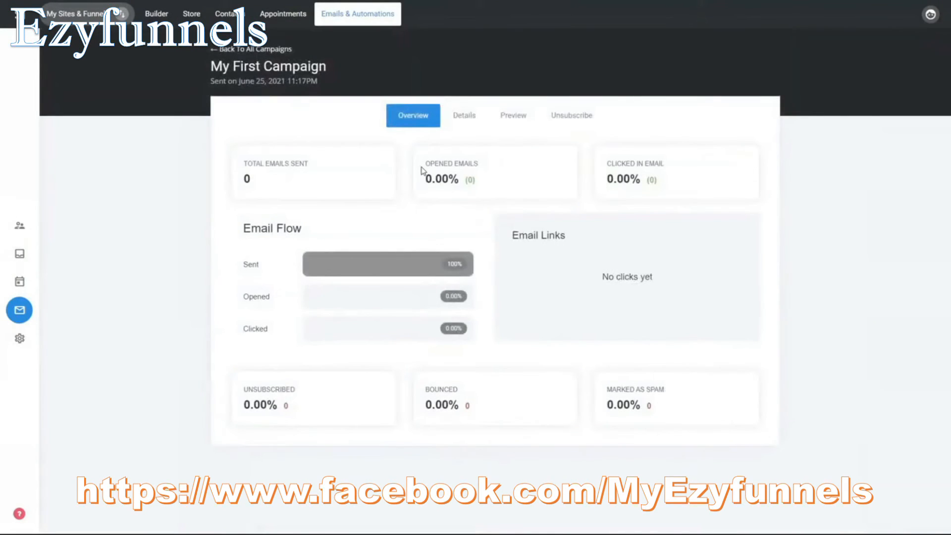